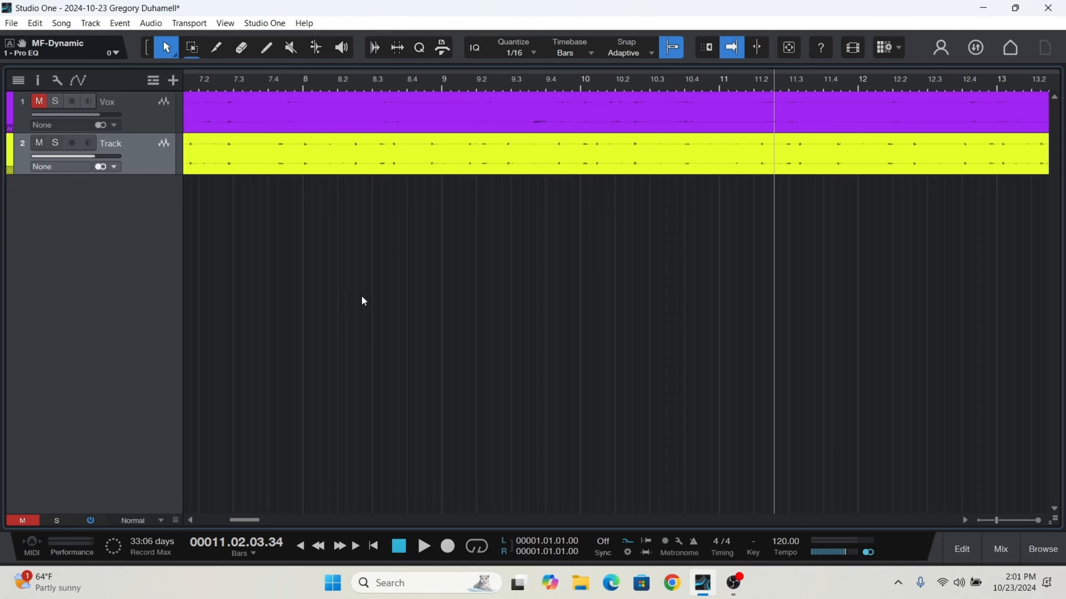
# Open the Track channel's Pro EQ from the mixer and place its LMF band at about 323 Hz with 0.20 dB gain
pyautogui.click(987, 547)
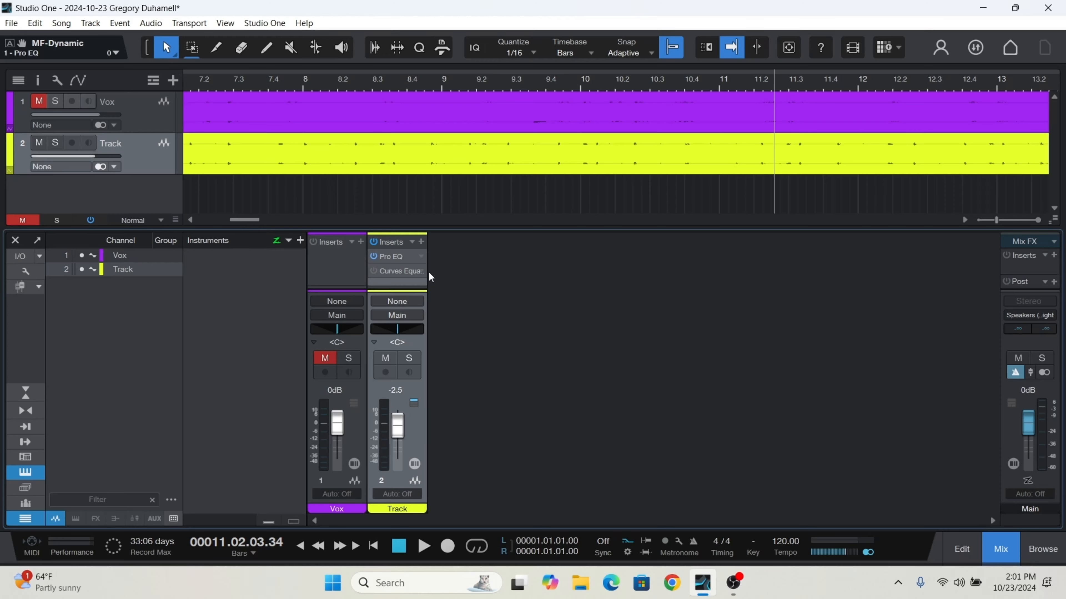
pyautogui.click(394, 256)
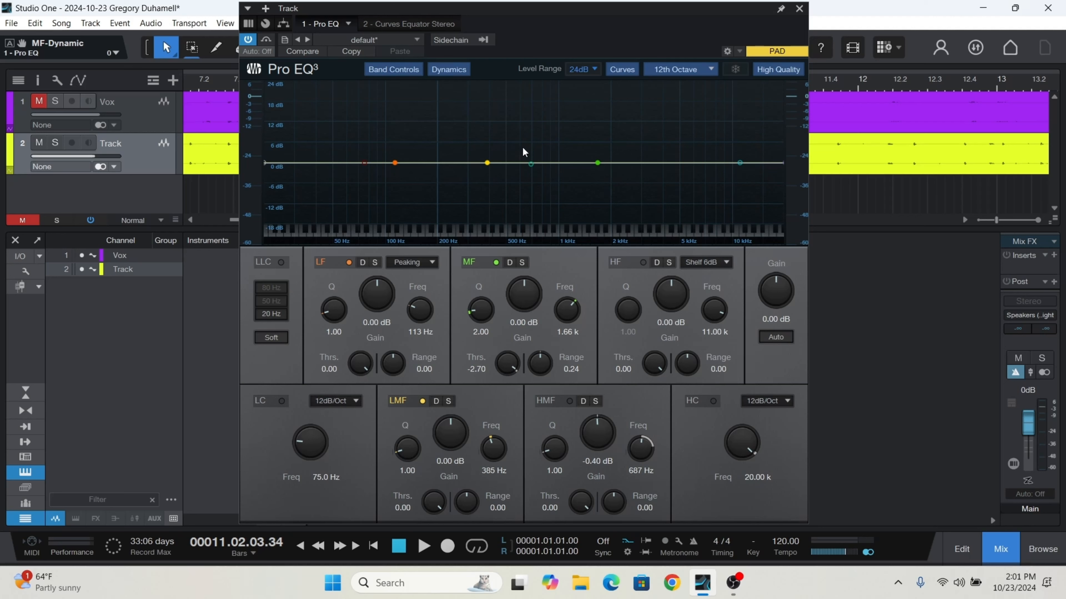
pyautogui.moveTo(487, 163); pyautogui.dragTo(486, 243)
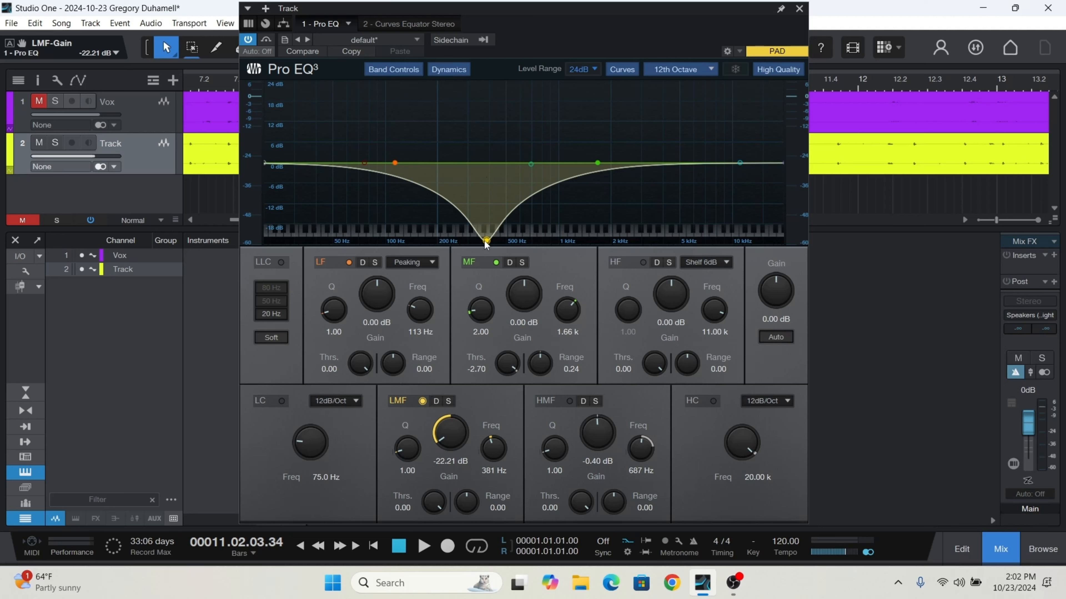
pyautogui.moveTo(486, 240); pyautogui.dragTo(474, 166)
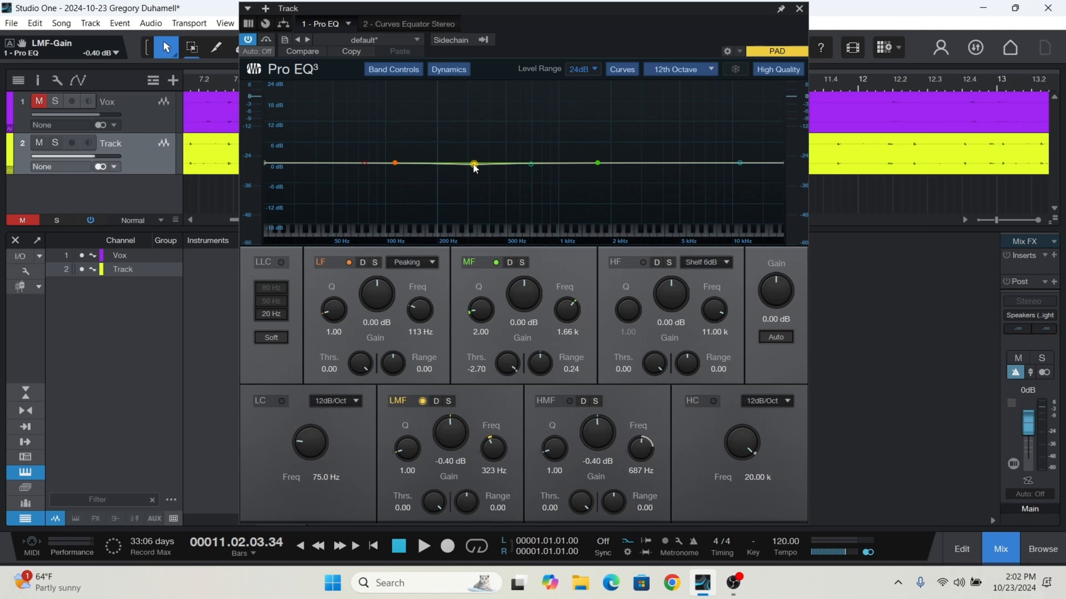
pyautogui.moveTo(473, 166); pyautogui.dragTo(473, 163)
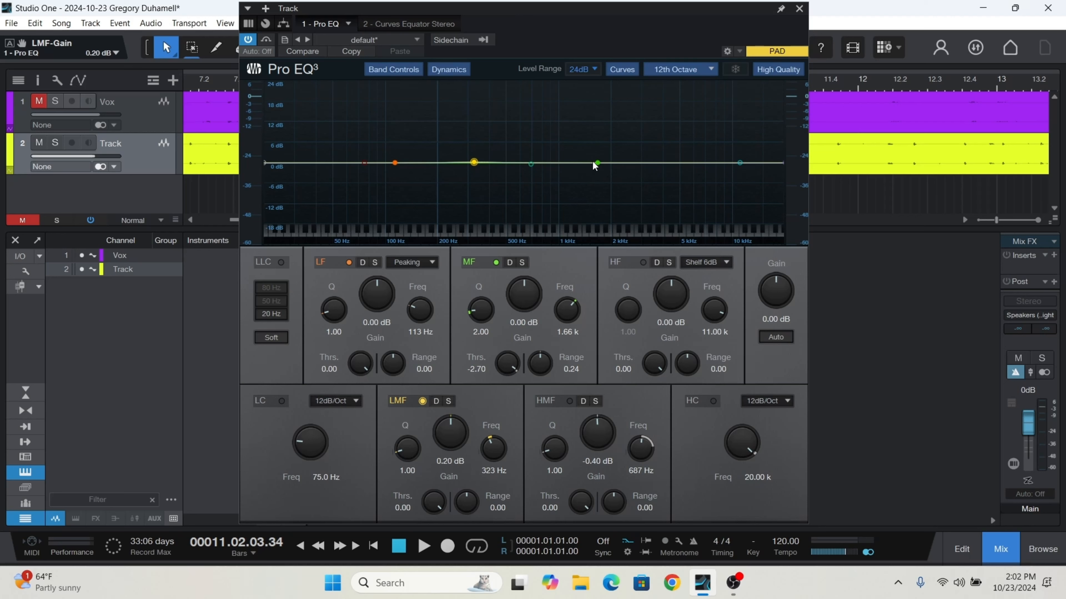
# Move the MF band to about 1.44 kHz, enable its dynamic mode and set its dynamic range to -24.00 dB
pyautogui.moveTo(598, 163); pyautogui.dragTo(586, 165)
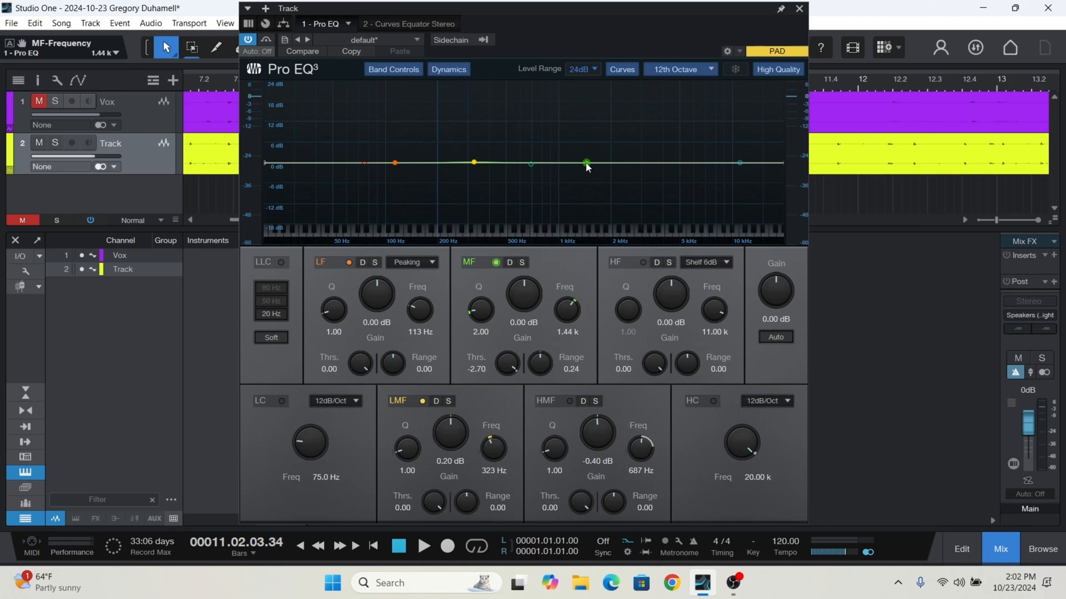
pyautogui.click(508, 262)
pyautogui.scroll(-4, 541, 361)
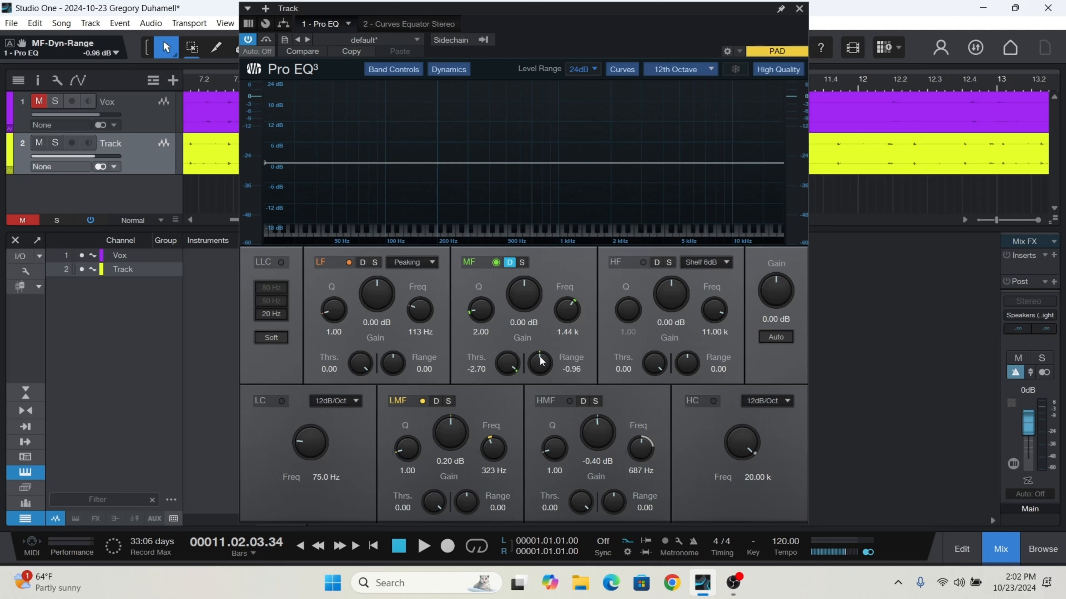
pyautogui.scroll(7, 541, 361)
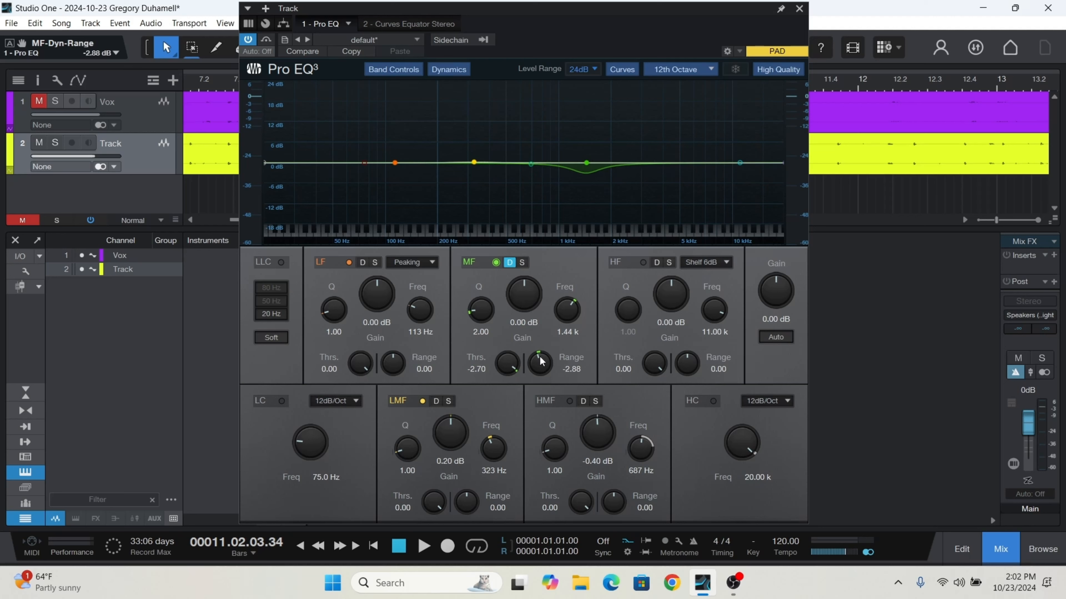
pyautogui.scroll(-11, 541, 361)
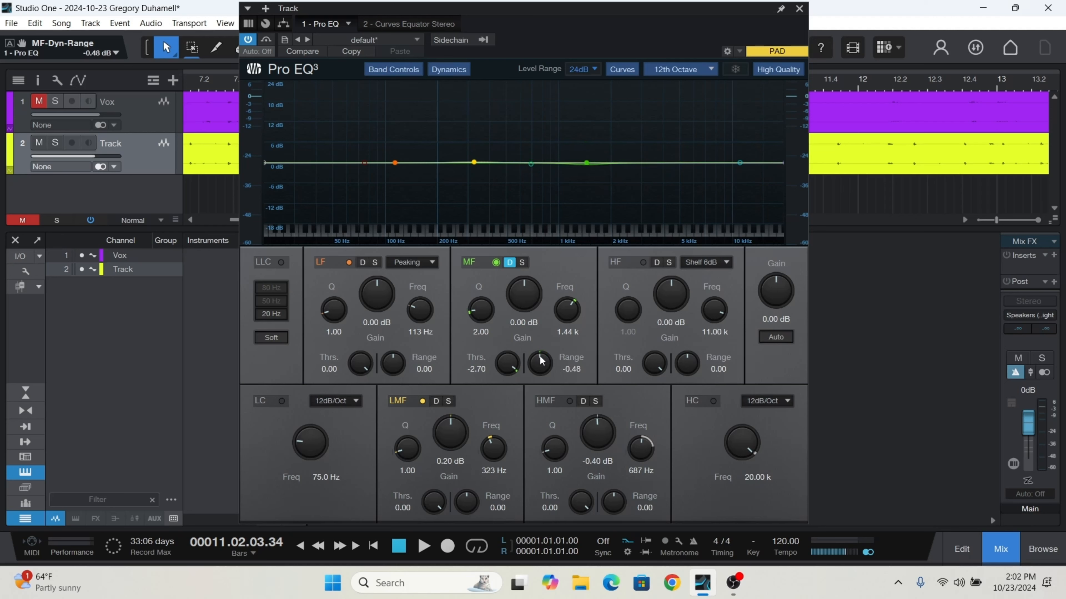
pyautogui.scroll(-18, 538, 361)
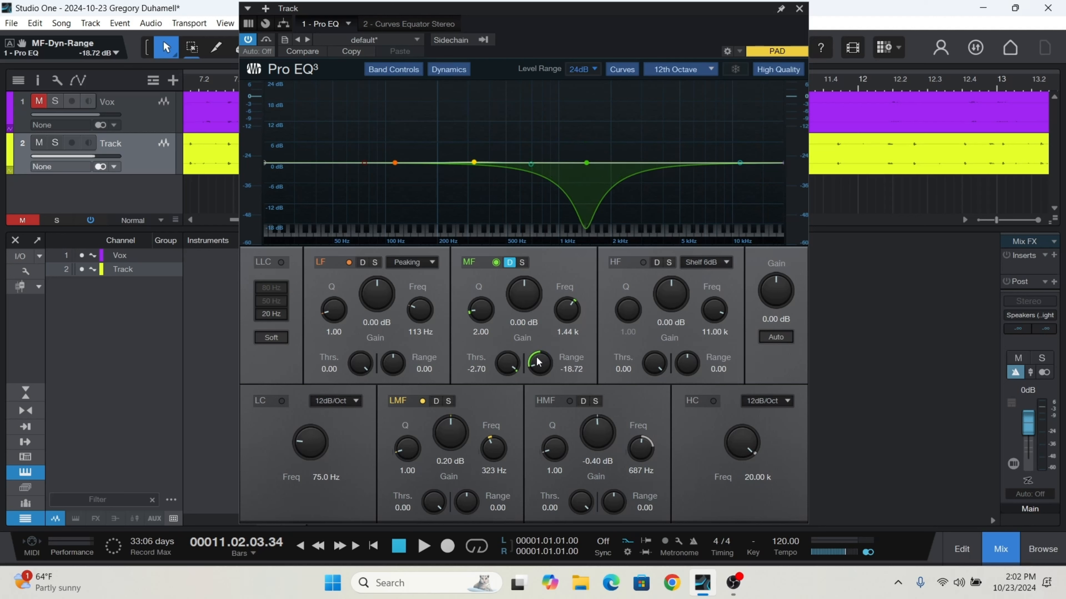
pyautogui.scroll(-1, 538, 362)
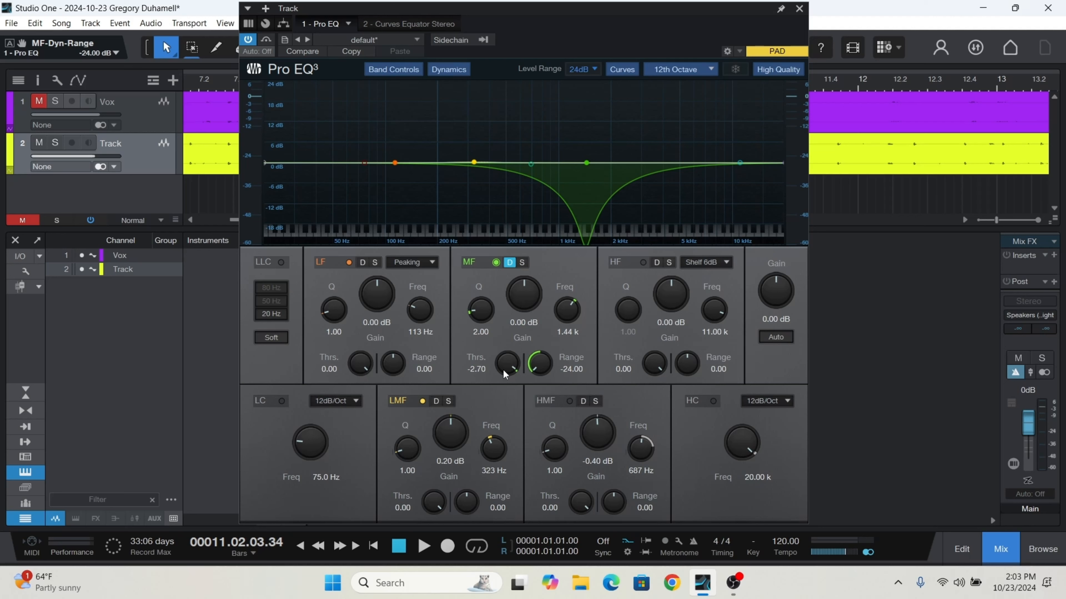
# Play the song from the start while lowering the MF band's dynamic threshold to -42.30 dB, and stop playback
pyautogui.click(399, 545)
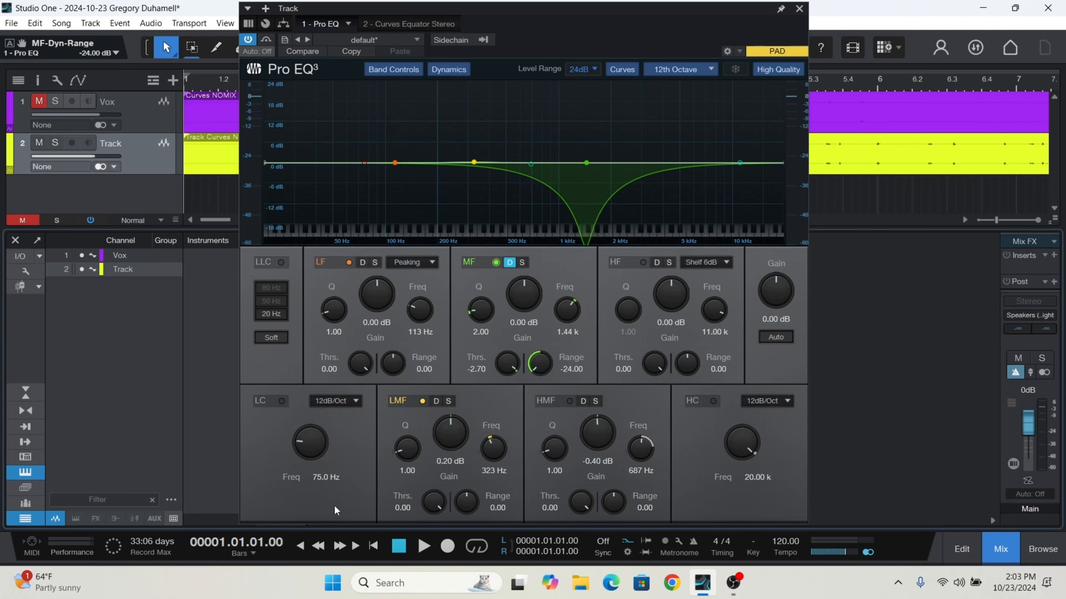
pyautogui.click(423, 546)
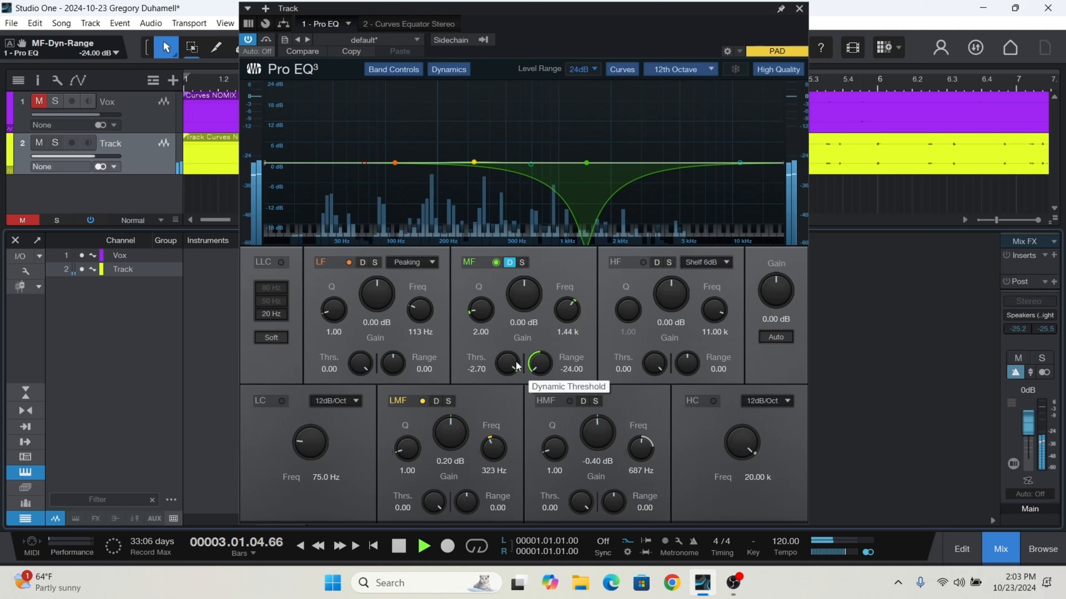
pyautogui.scroll(-1, 515, 360)
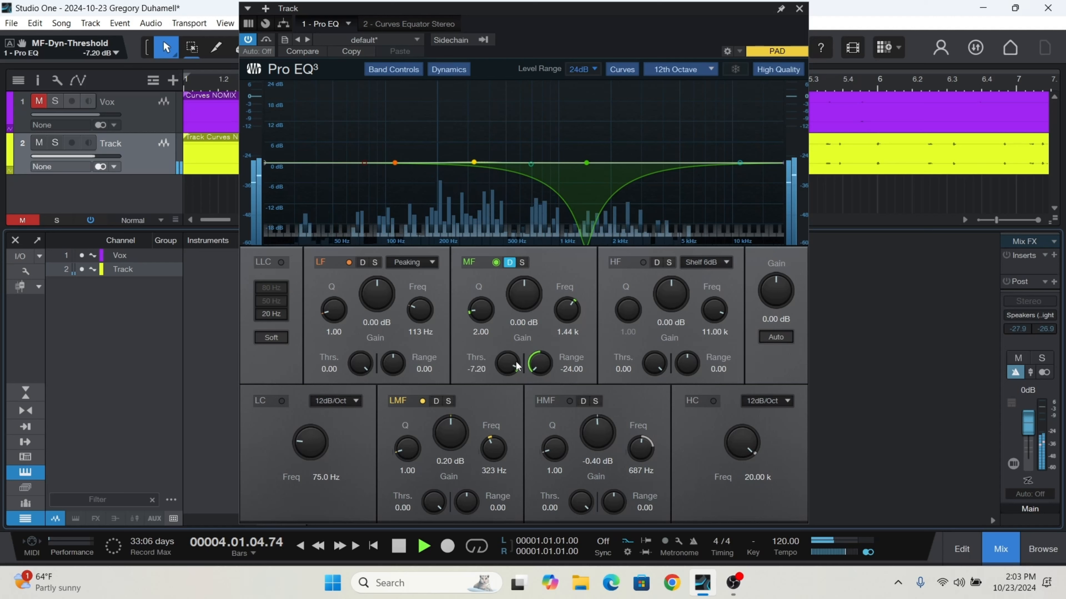
pyautogui.scroll(-10, 515, 361)
pyautogui.scroll(-10, 515, 360)
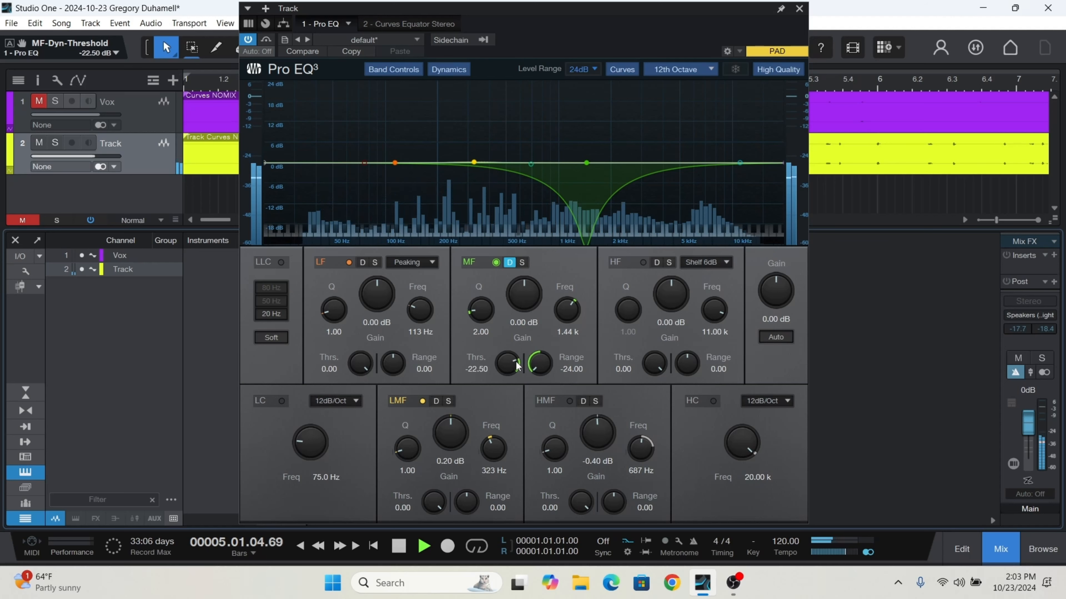
pyautogui.scroll(-12, 516, 363)
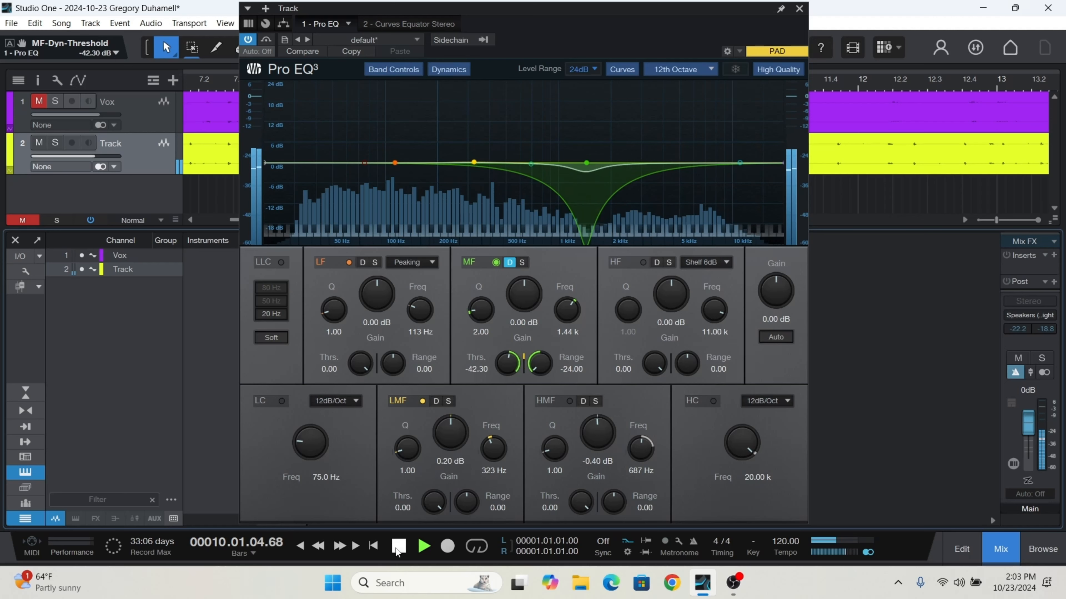
pyautogui.click(391, 546)
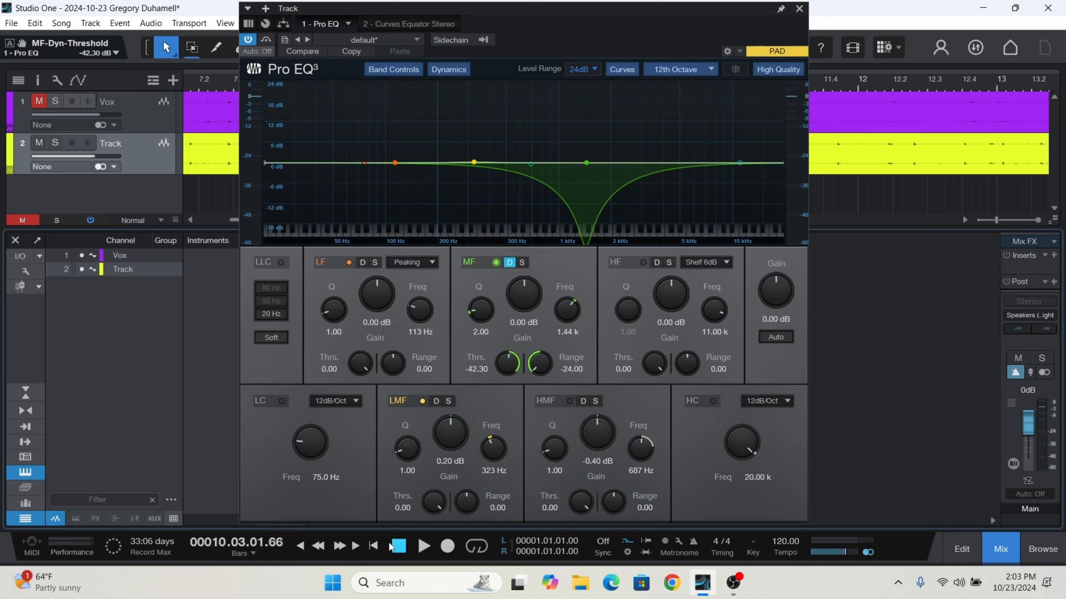
# Reopen the Track channel's Pro EQ and reset the MF band's dynamic threshold and range to 0.00 dB
pyautogui.click(799, 9)
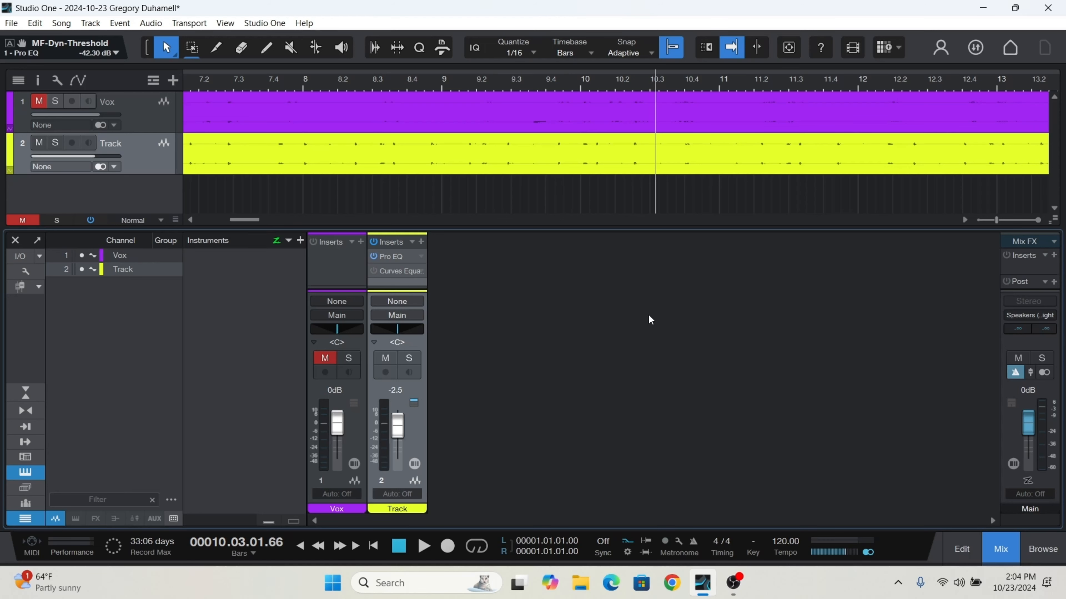
pyautogui.click(402, 257)
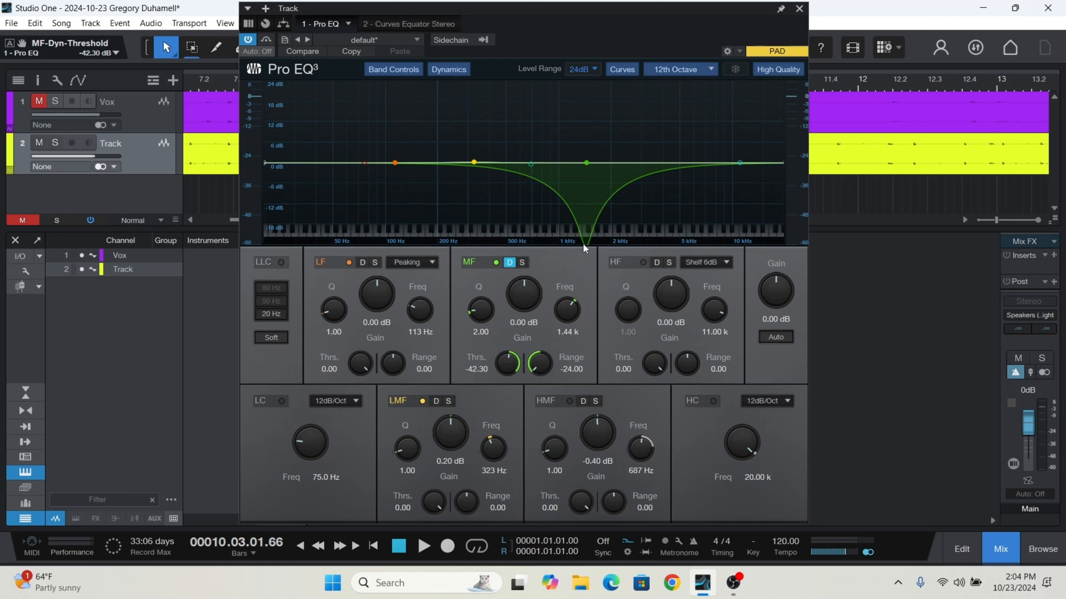
pyautogui.moveTo(529, 356); pyautogui.dragTo(493, 271)
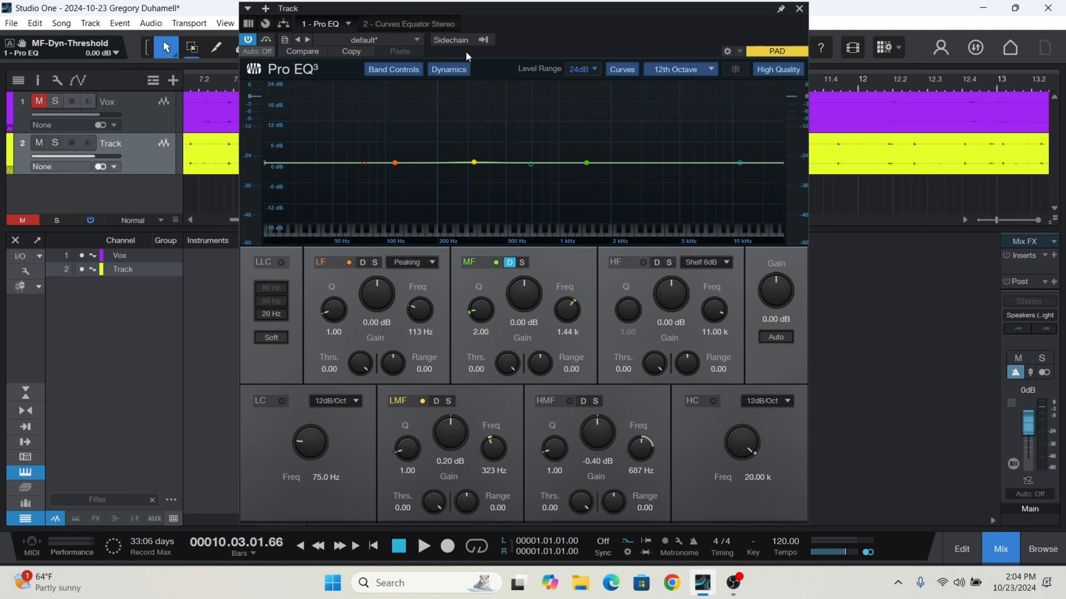
# Enable the Pro EQ sidechain with a send from the Vox track, using the FFT Curve spectrum display
pyautogui.click(456, 41)
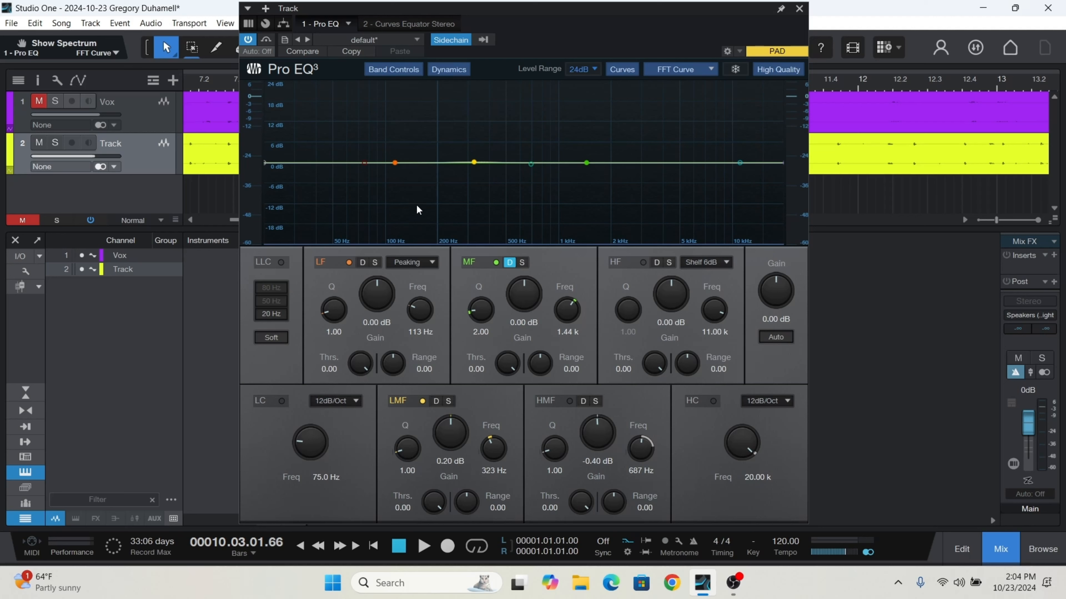
pyautogui.click(484, 40)
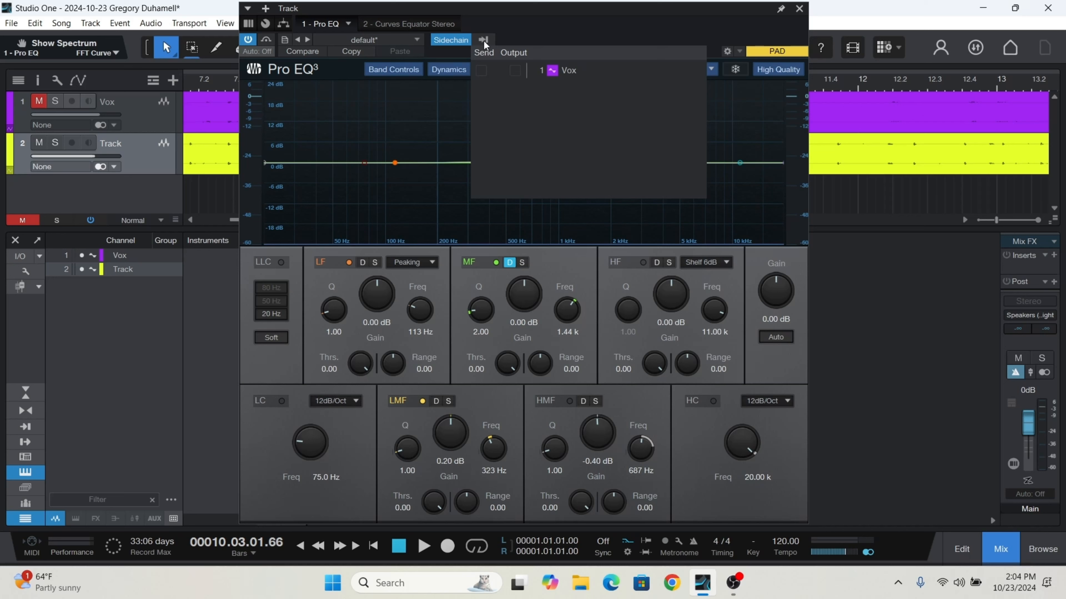
pyautogui.click(482, 72)
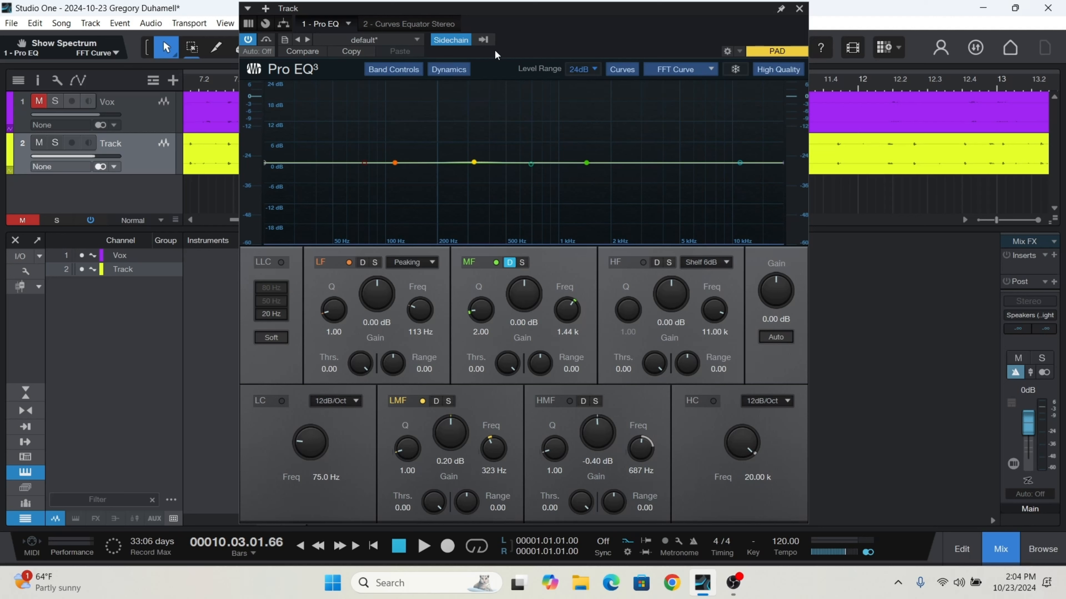
# Return the playhead to the song start, solo the MF band and set its Q to 1.74
pyautogui.click(399, 547)
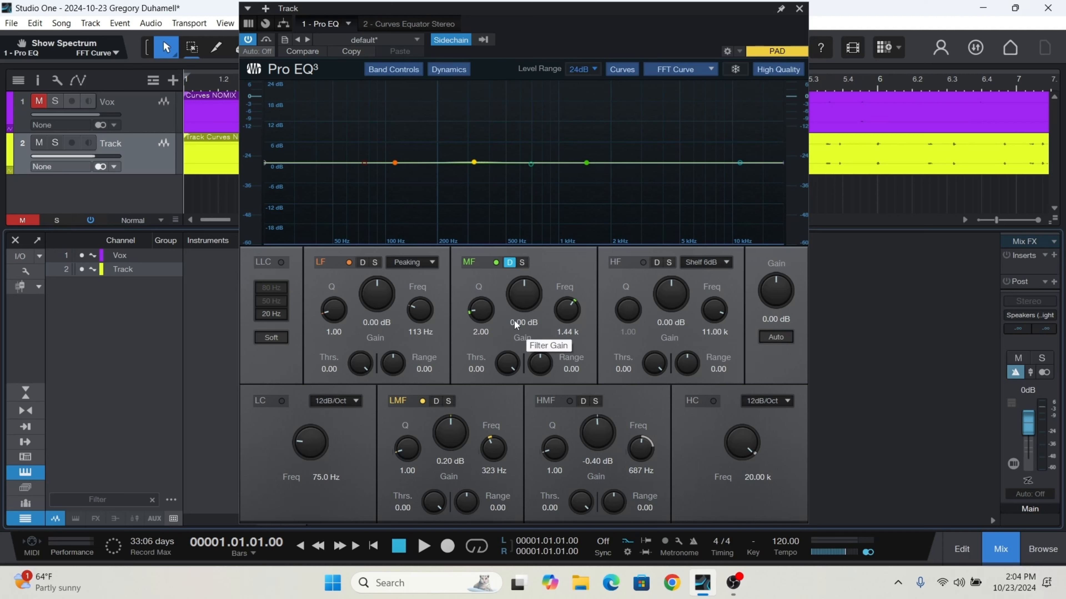
pyautogui.click(521, 263)
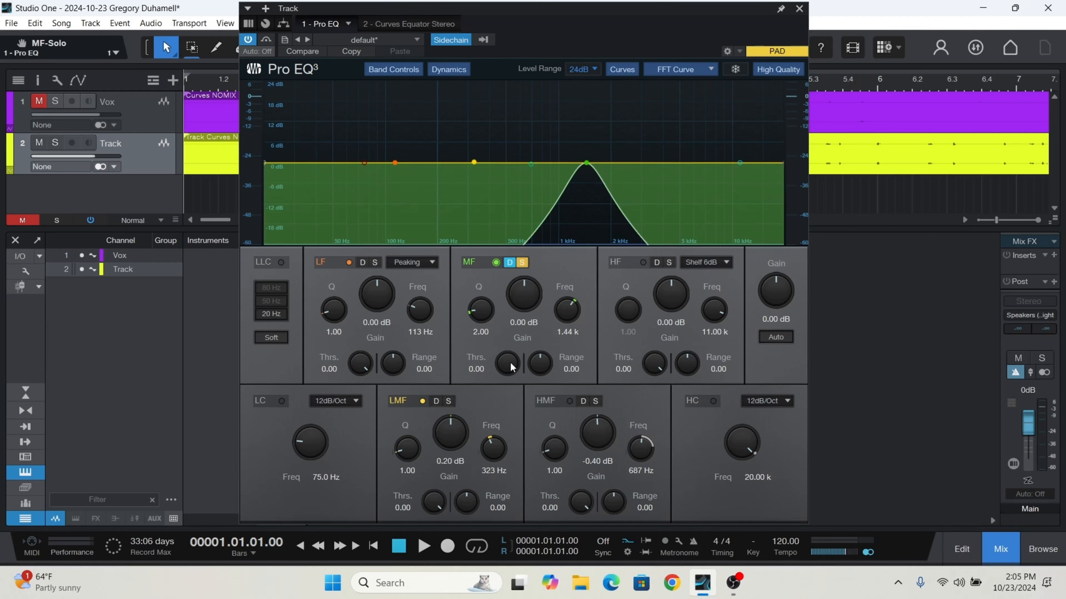
pyautogui.scroll(-10, 479, 316)
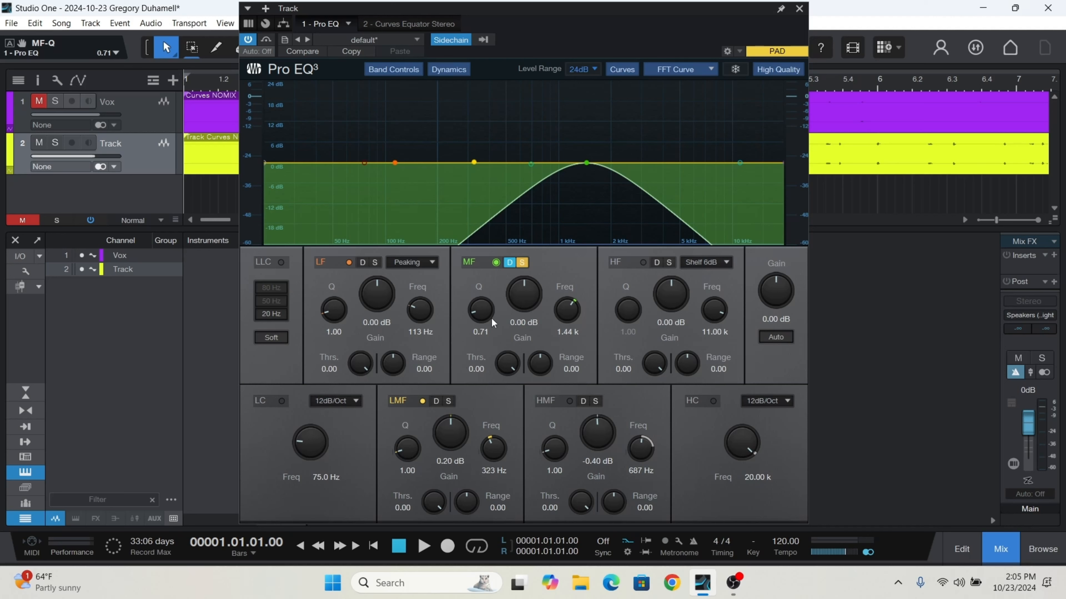
pyautogui.scroll(5, 473, 312)
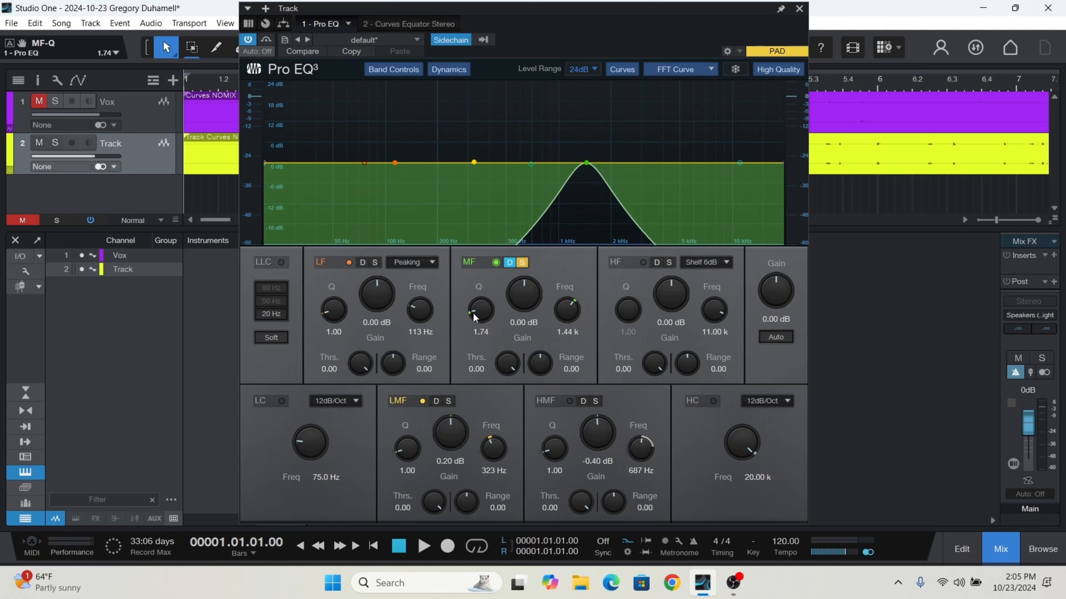
pyautogui.scroll(2, 473, 312)
# Lower the soloed MF band's frequency to about 448 Hz
pyautogui.scroll(-10, 567, 317)
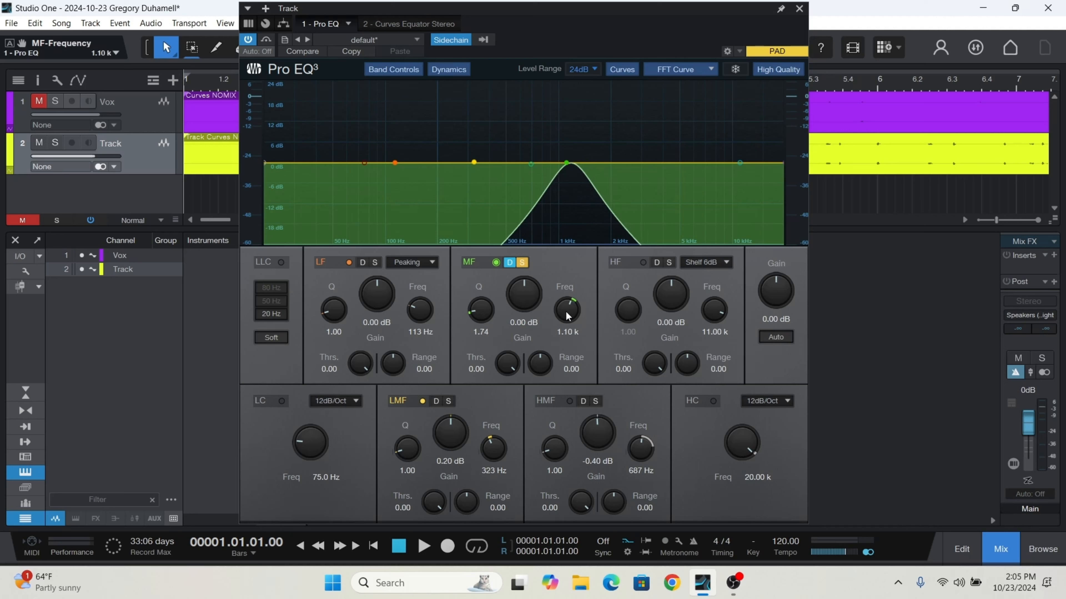
pyautogui.scroll(-3, 567, 317)
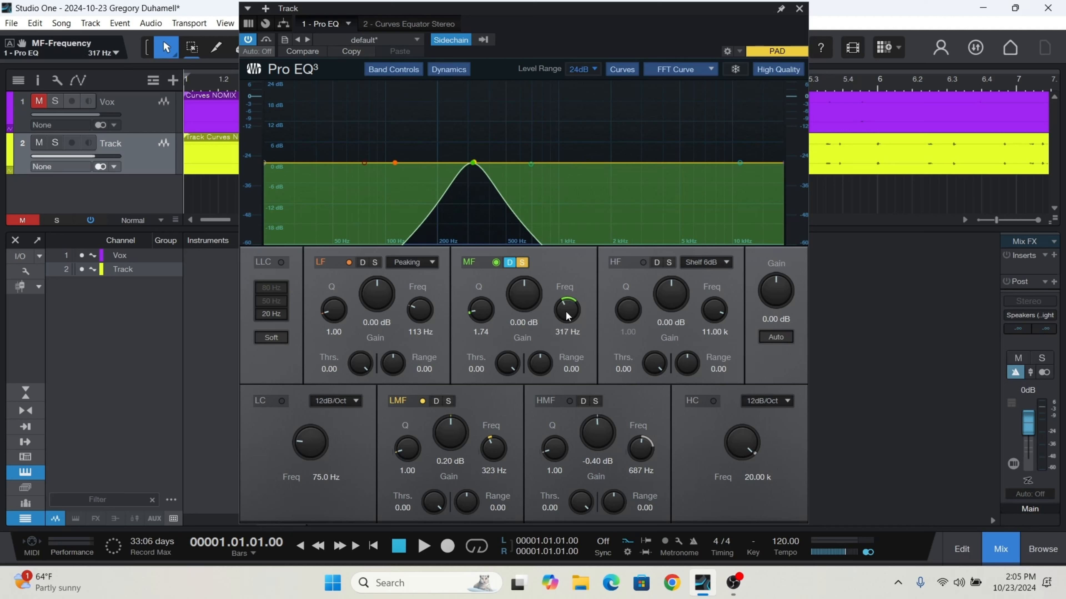
pyautogui.scroll(-5, 566, 315)
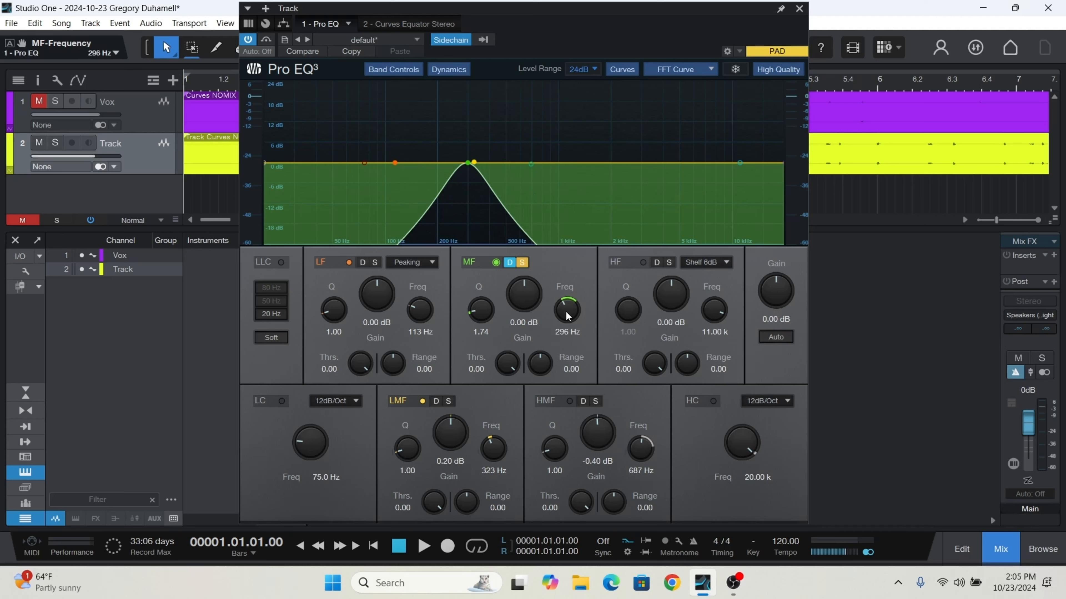
pyautogui.scroll(2, 566, 316)
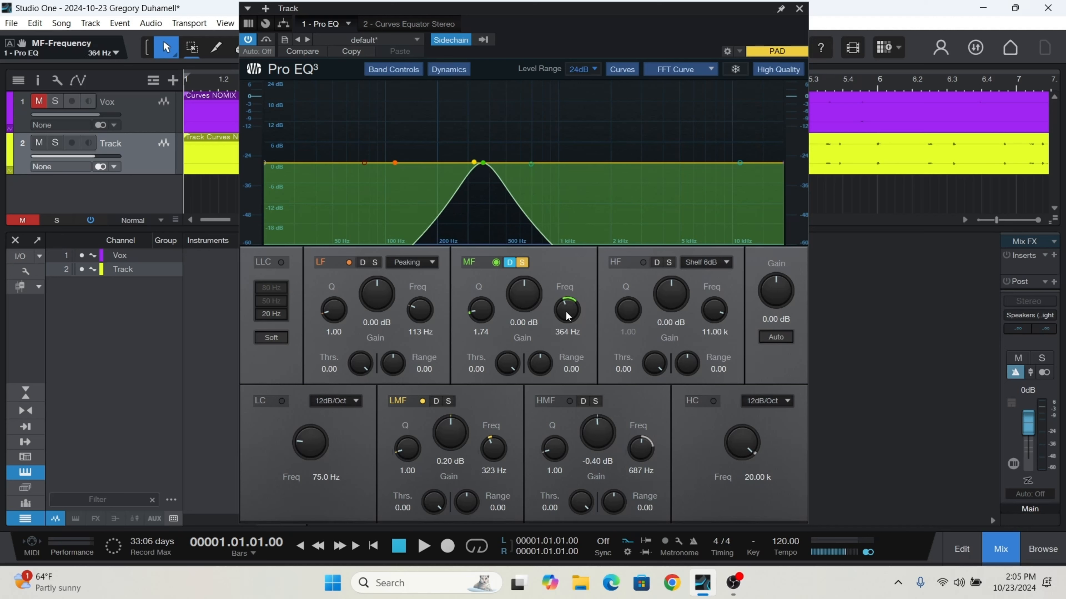
pyautogui.scroll(2, 567, 315)
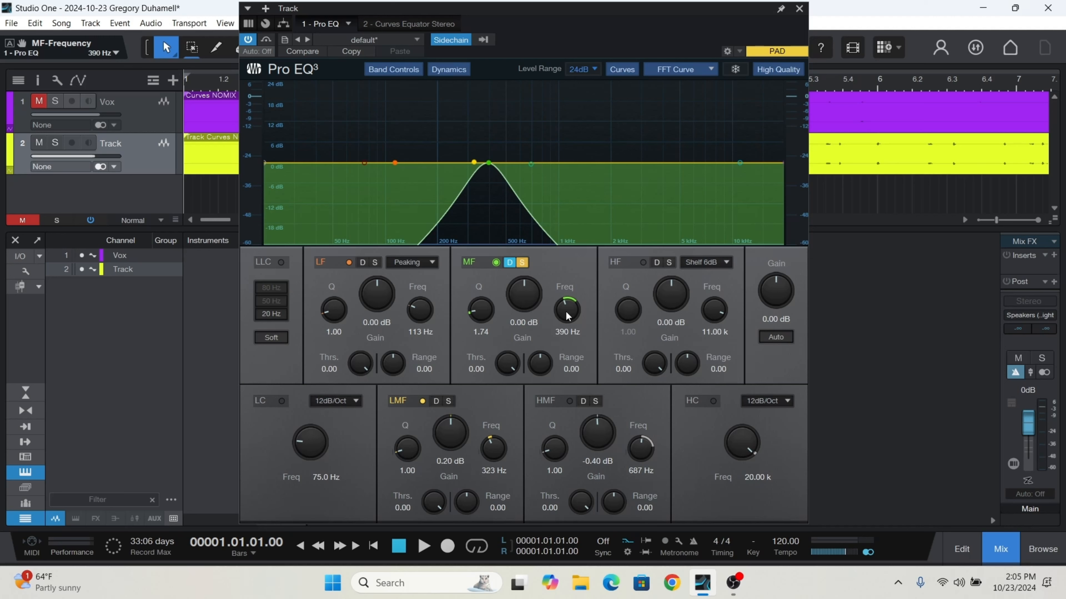
pyautogui.scroll(6, 566, 316)
pyautogui.scroll(-2, 567, 316)
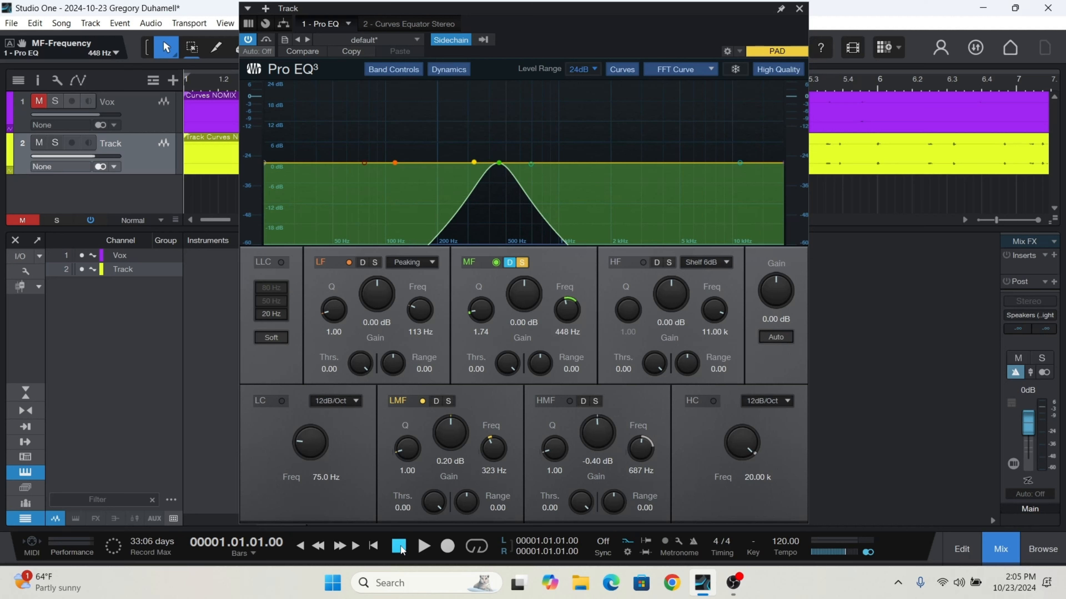
# Play the song from the start and unmute the Vox track
pyautogui.click(423, 545)
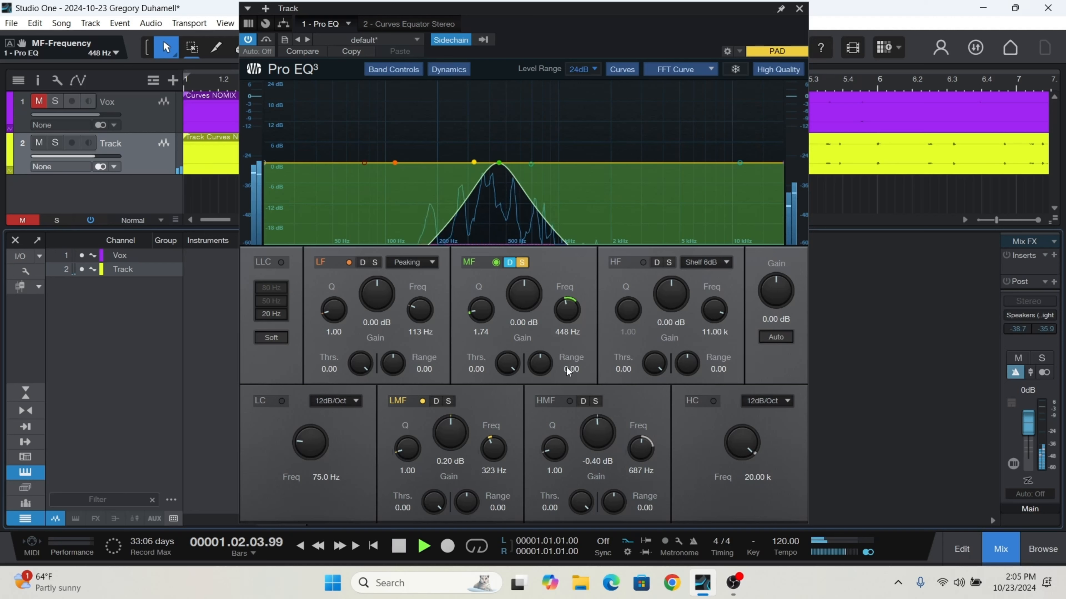
pyautogui.click(38, 101)
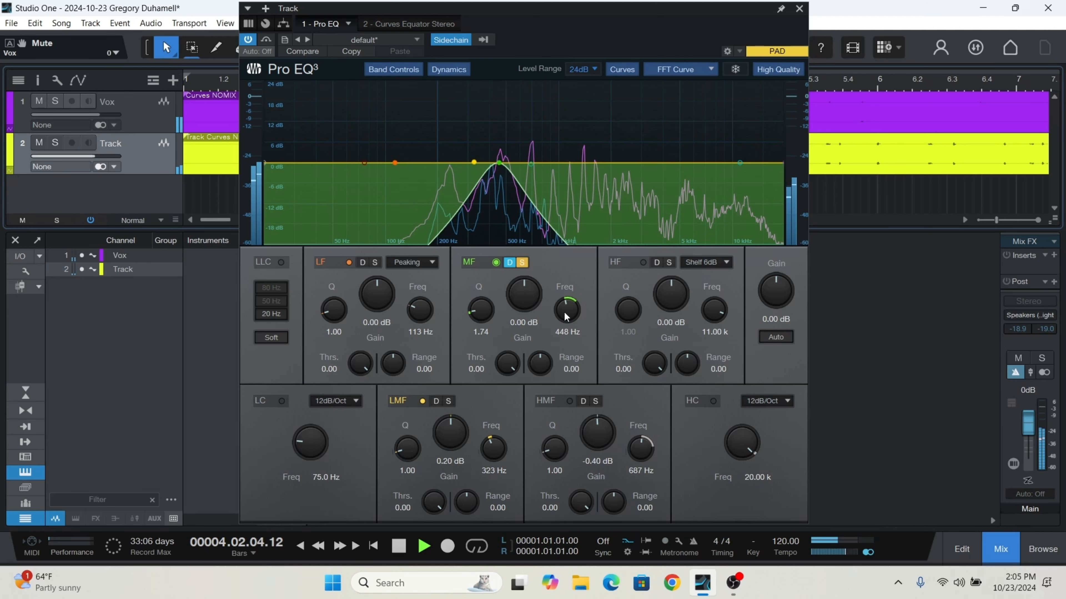
# Raise the MF band's frequency to 480 Hz and unsolo the band with playback stopped
pyautogui.moveTo(565, 320); pyautogui.dragTo(565, 317)
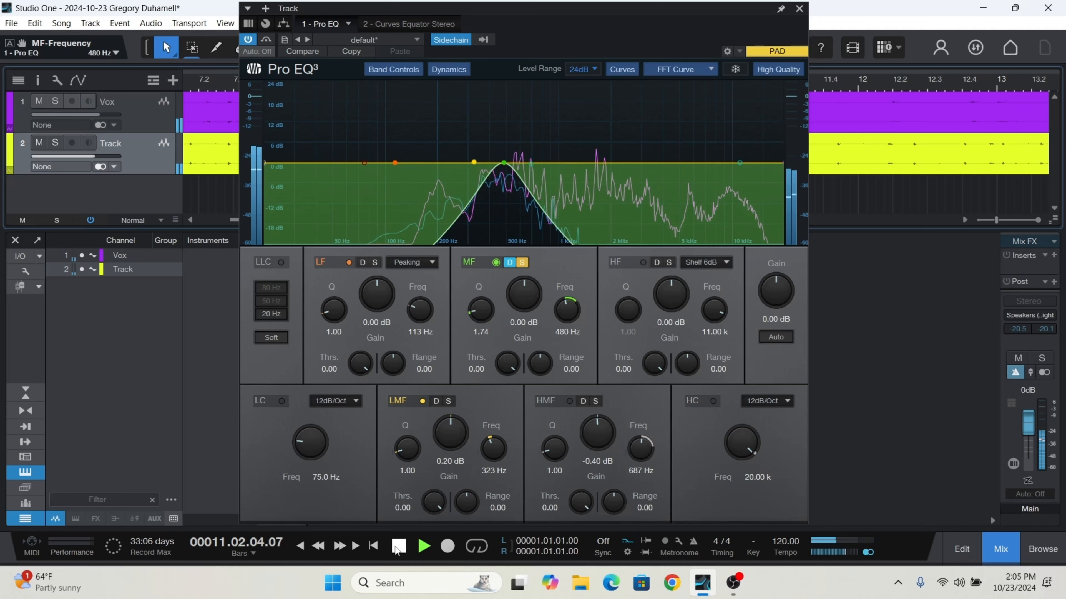
pyautogui.click(396, 547)
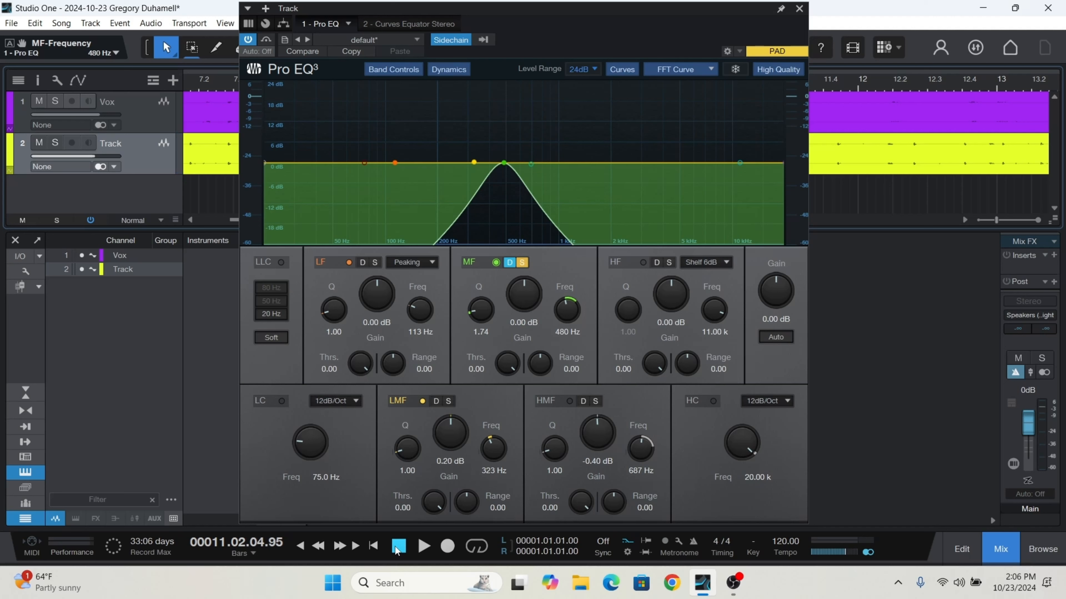
pyautogui.click(523, 262)
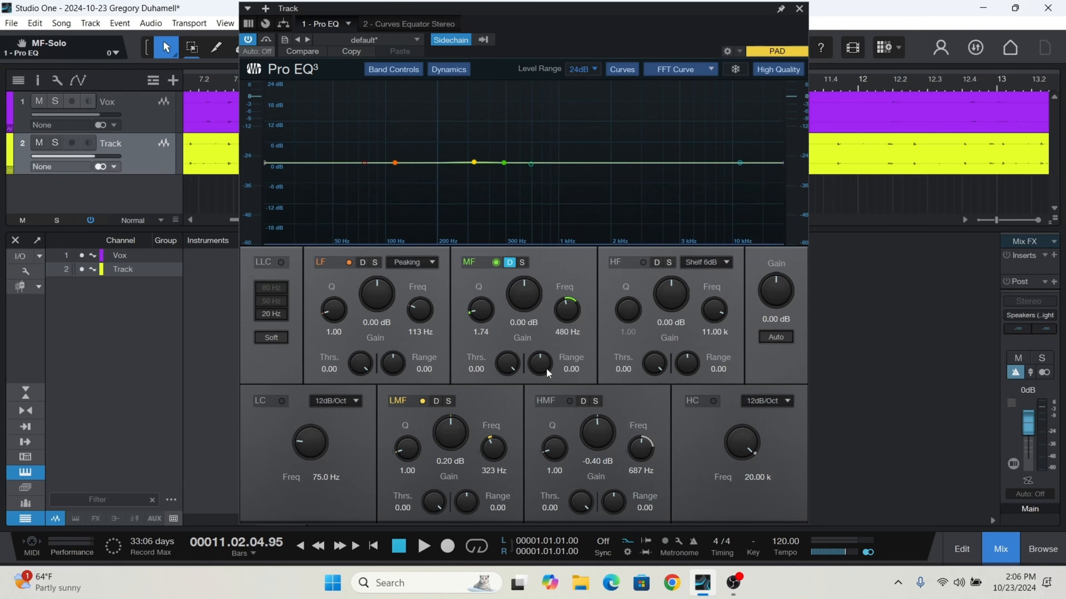
# Lower the MF band's dynamic range to -24.00 dB
pyautogui.scroll(-3, 546, 368)
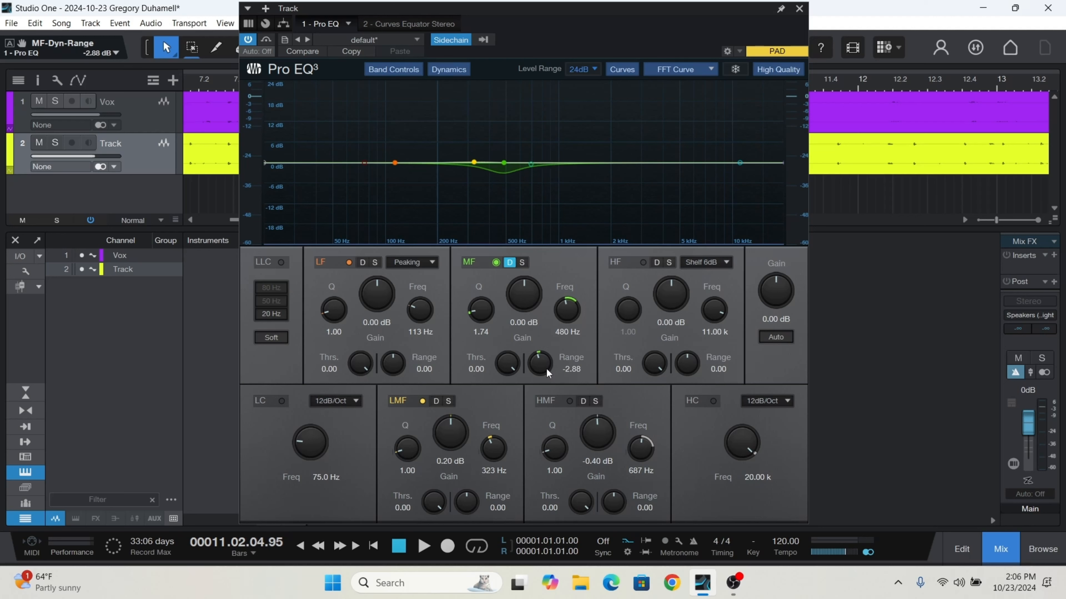
pyautogui.scroll(-9, 546, 369)
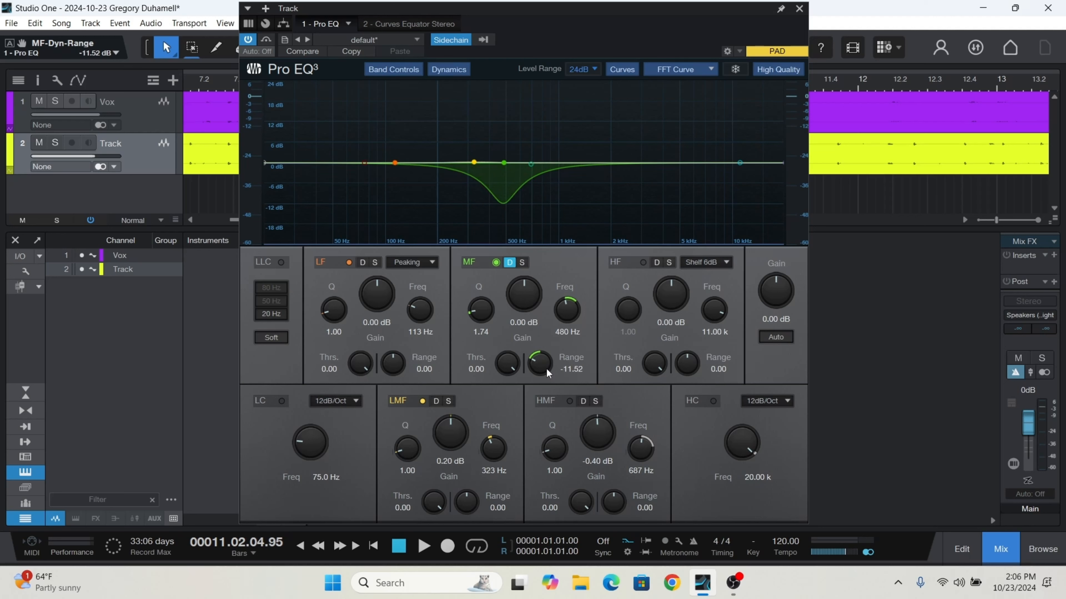
pyautogui.scroll(-3, 546, 368)
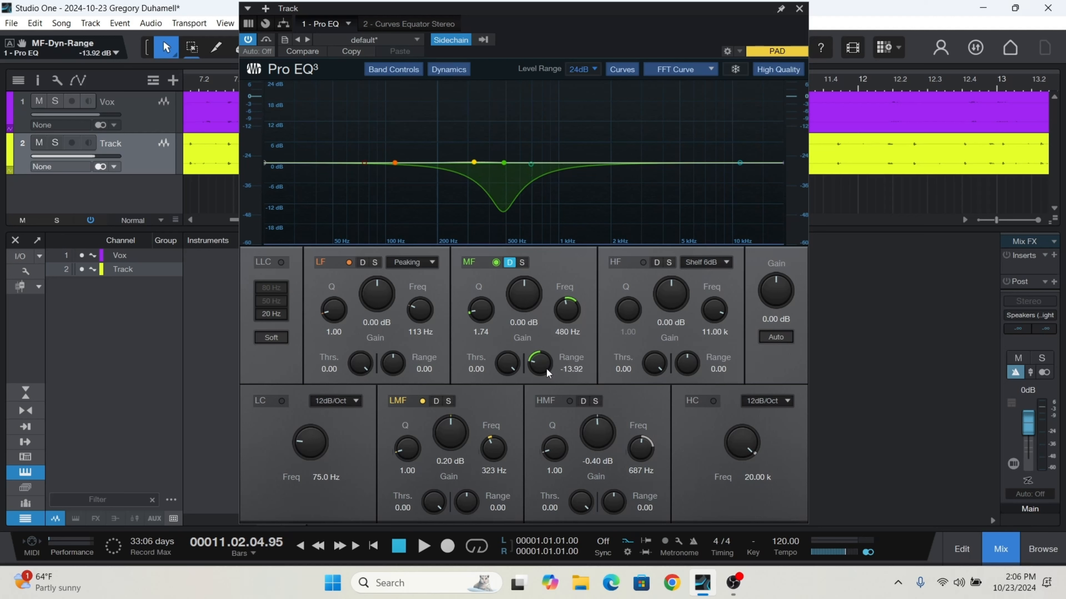
pyautogui.scroll(-10, 546, 369)
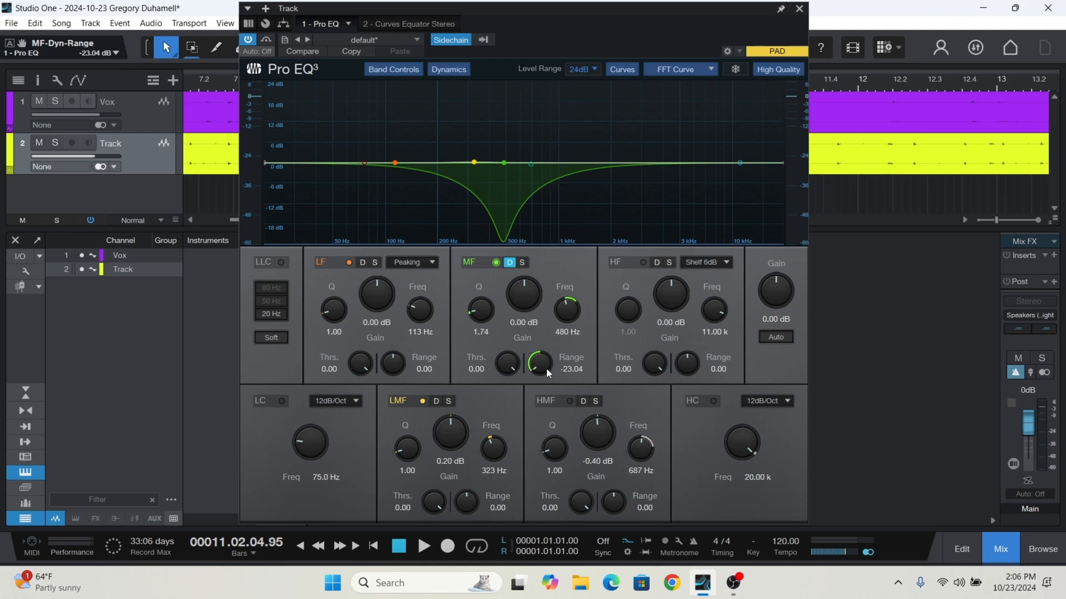
pyautogui.scroll(-1, 546, 368)
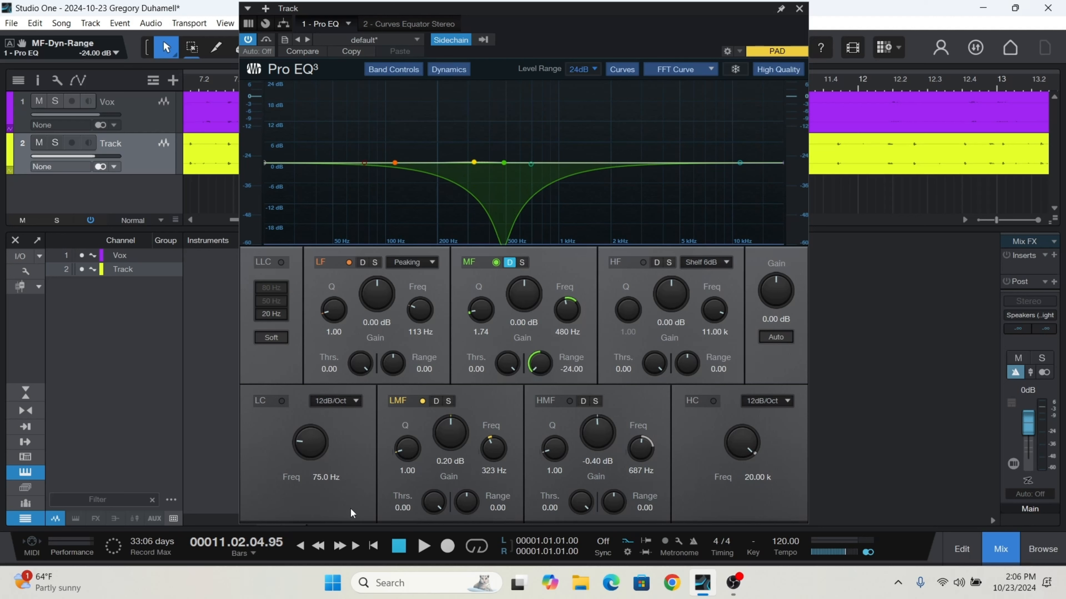
# Play the song from the start while lowering the MF band's dynamic threshold to -43.20 dB, stopping playback at bar 12
pyautogui.click(398, 548)
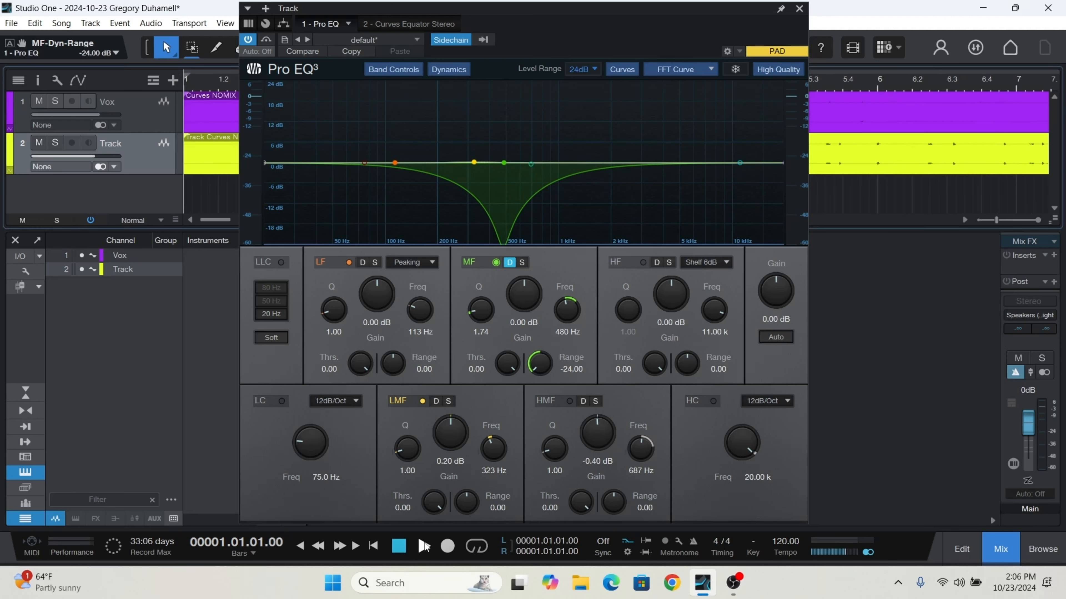
pyautogui.click(425, 547)
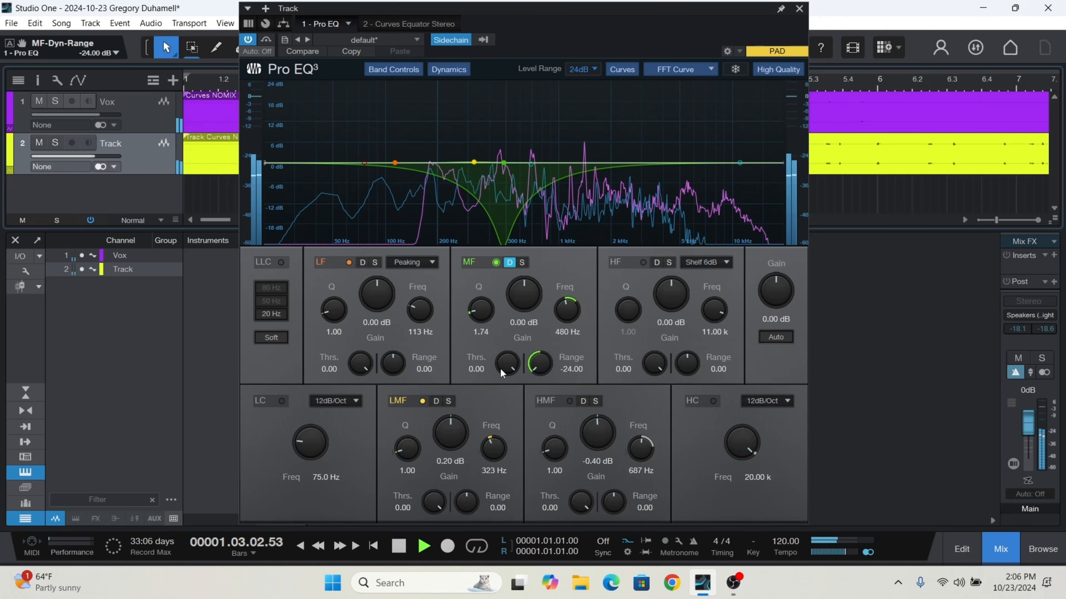
pyautogui.scroll(-3, 500, 368)
pyautogui.scroll(-8, 500, 368)
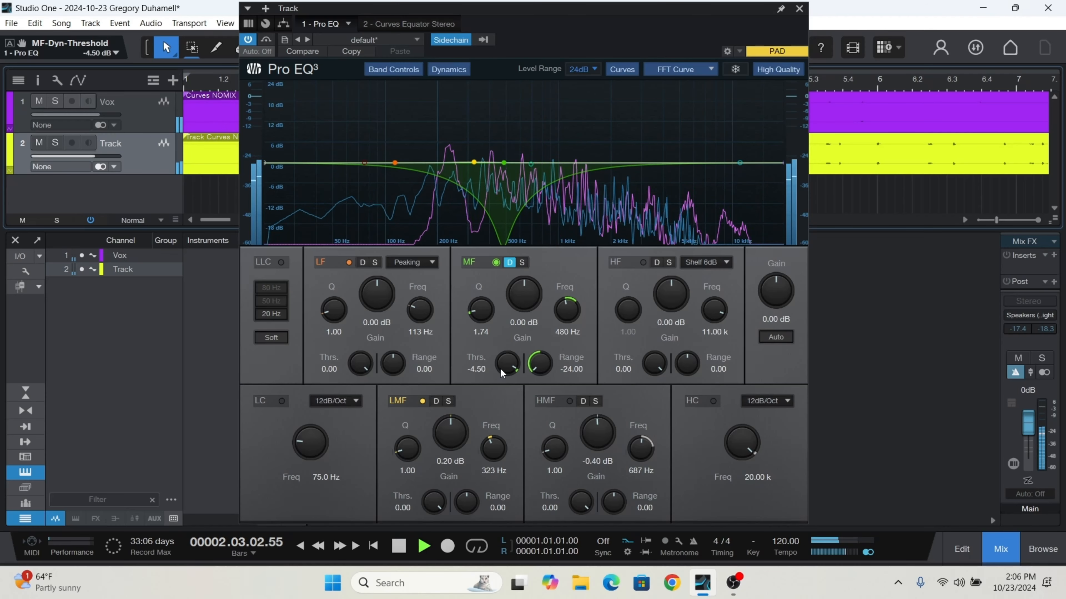
pyautogui.scroll(-8, 499, 368)
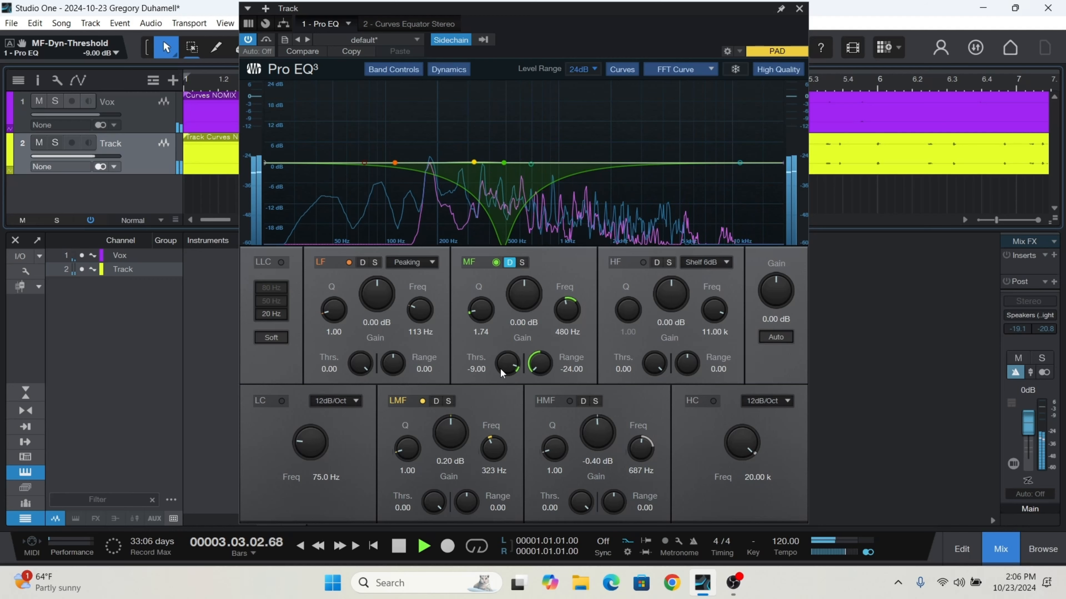
pyautogui.scroll(-3, 499, 368)
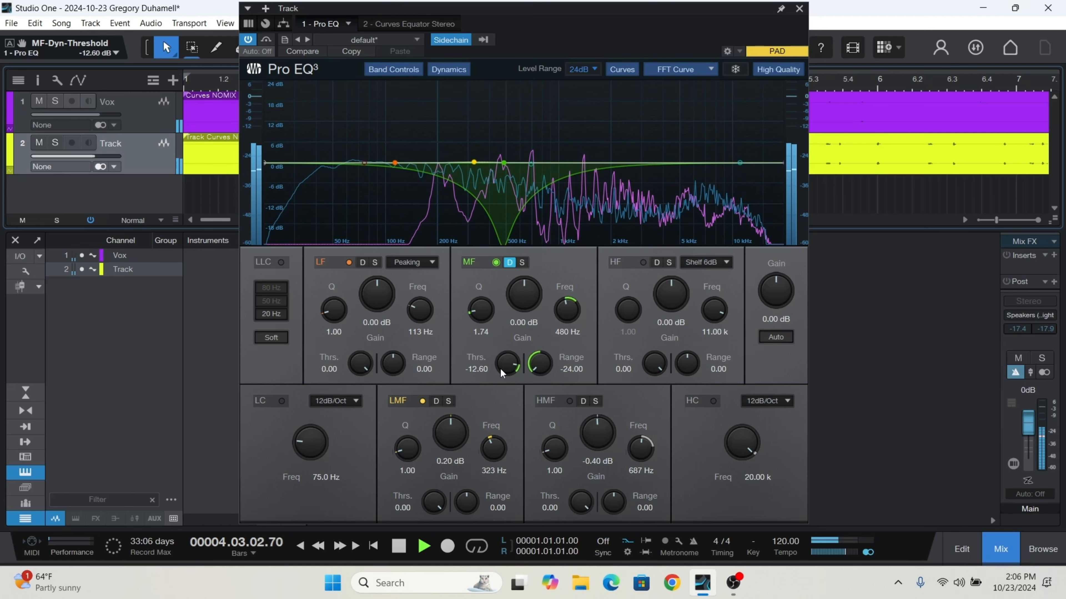
pyautogui.scroll(-5, 500, 368)
pyautogui.scroll(-10, 499, 368)
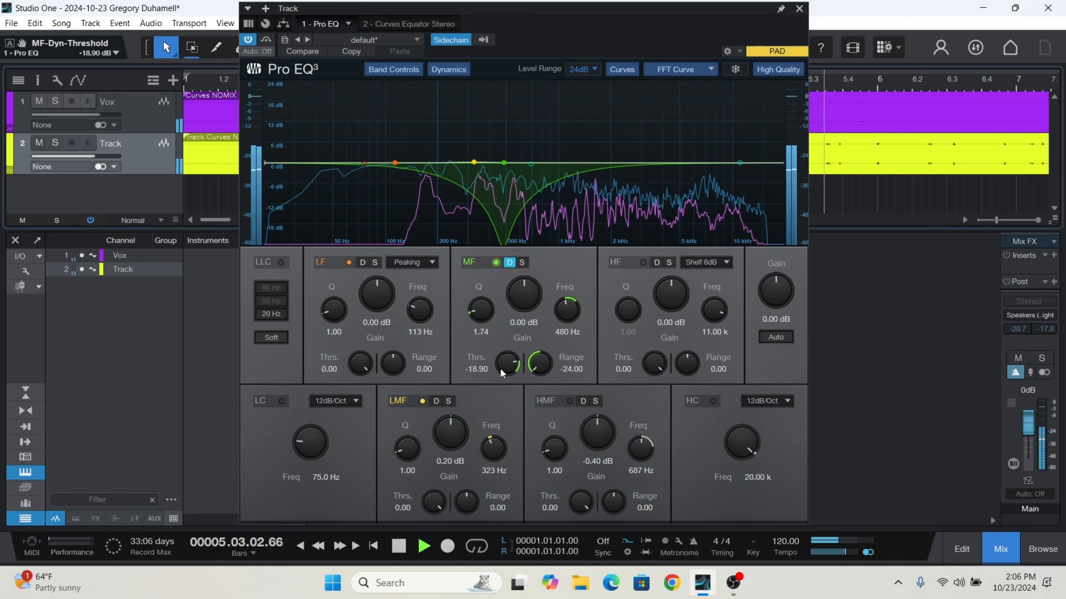
pyautogui.scroll(-9, 500, 369)
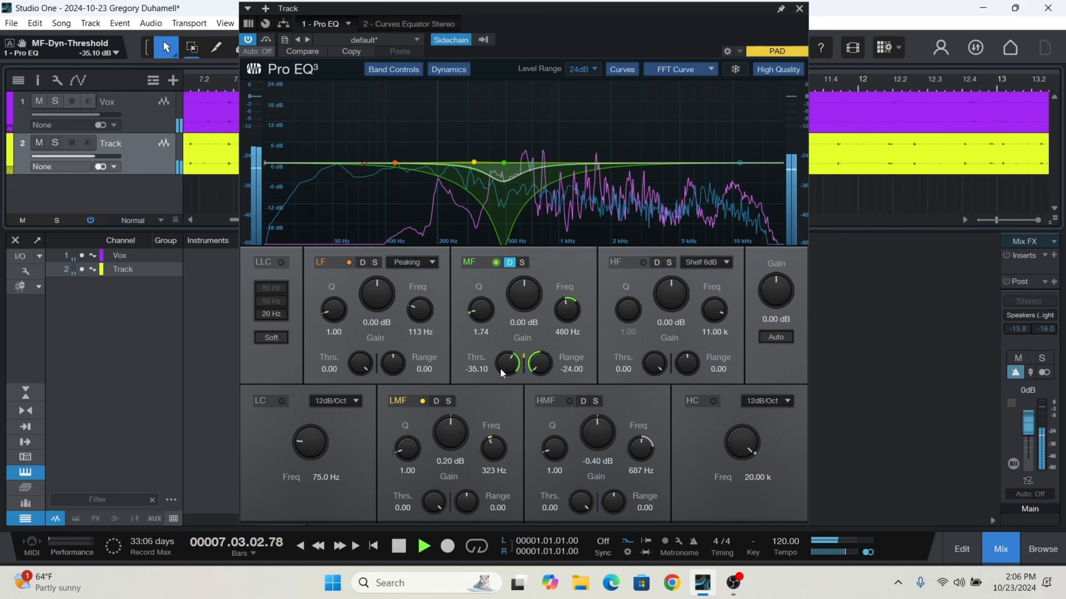
pyautogui.scroll(-2, 500, 368)
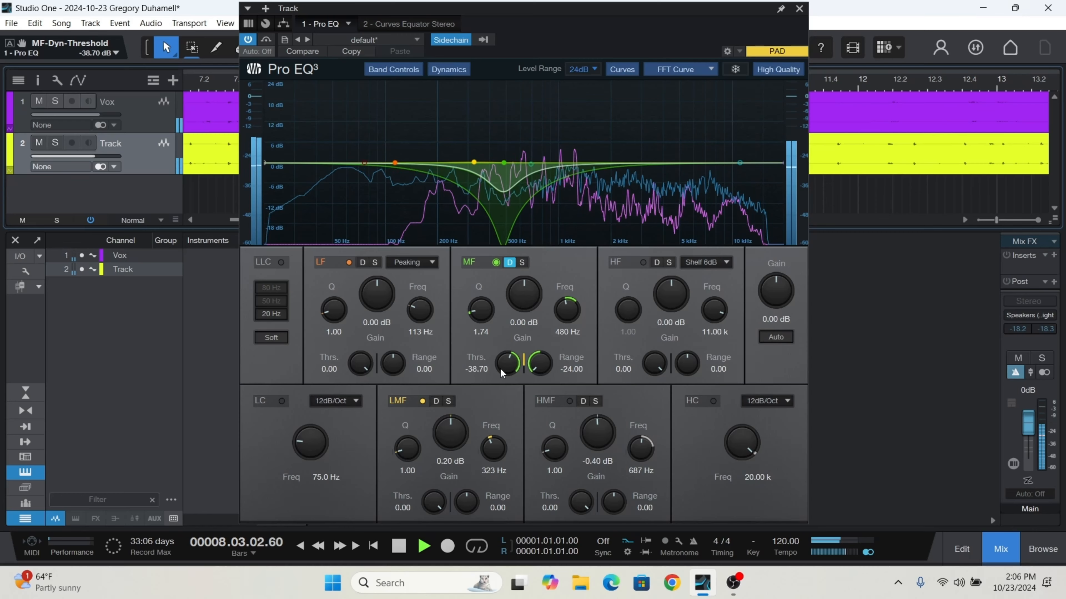
pyautogui.scroll(-3, 501, 368)
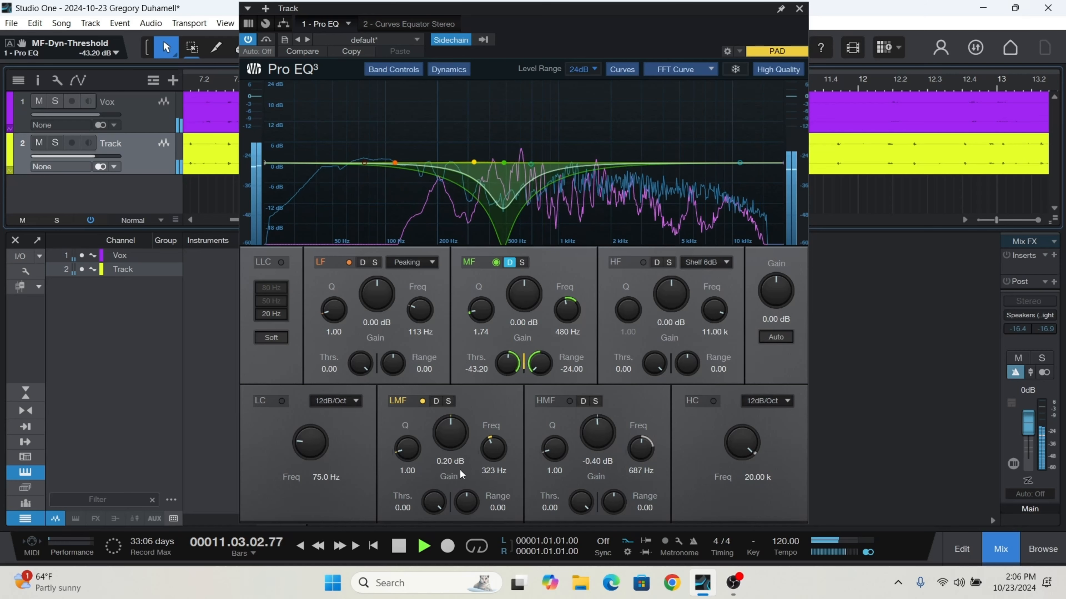
pyautogui.click(400, 550)
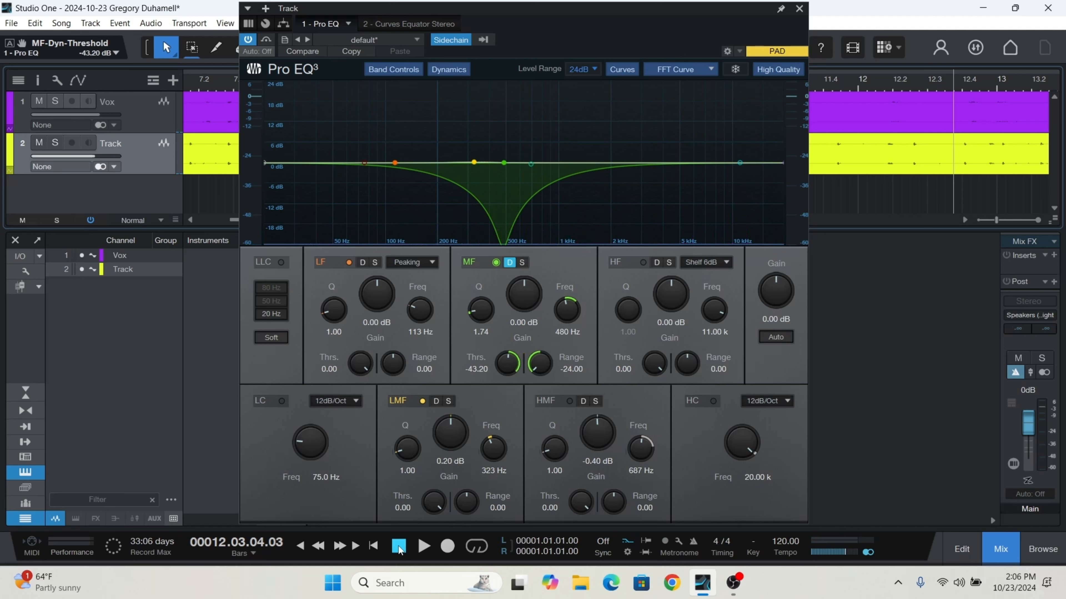
# Play on from bar 12 to check how the MF band and the Pro EQ output level react to the vocal
pyautogui.click(425, 549)
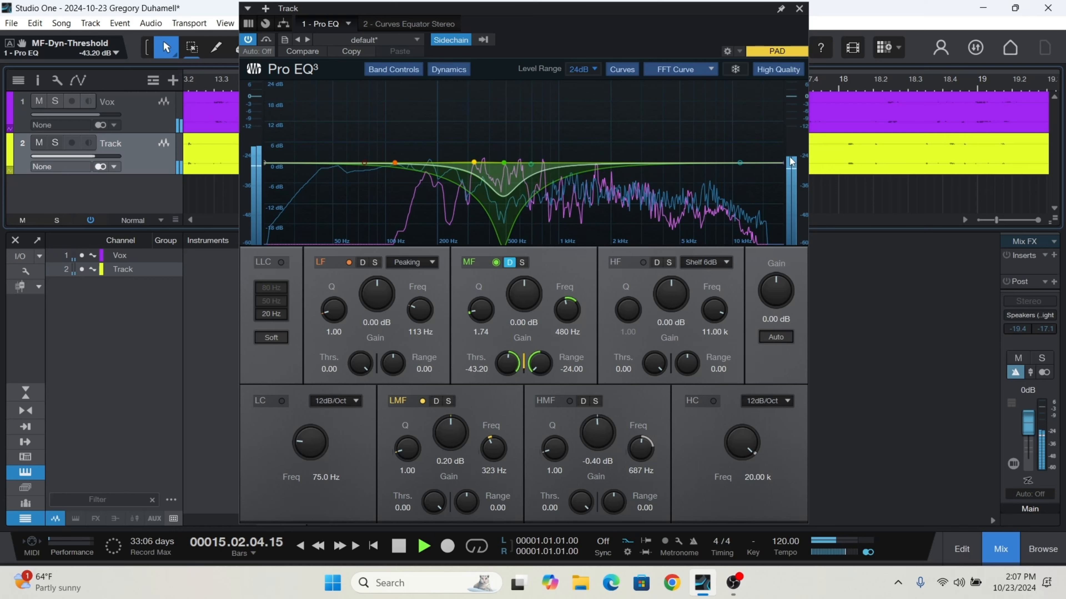
pyautogui.moveTo(789, 161)
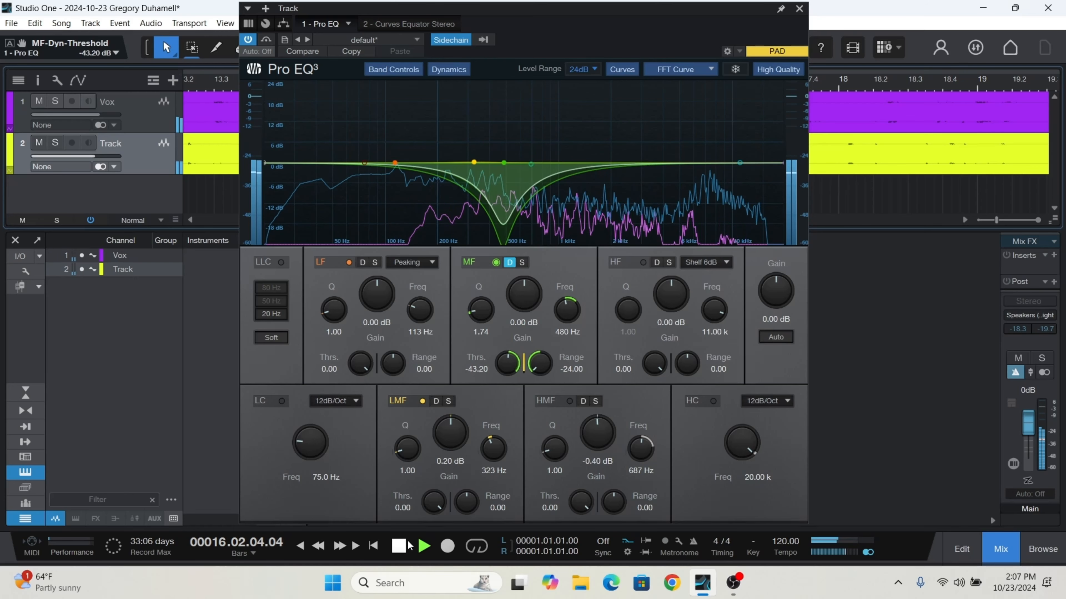
pyautogui.click(398, 546)
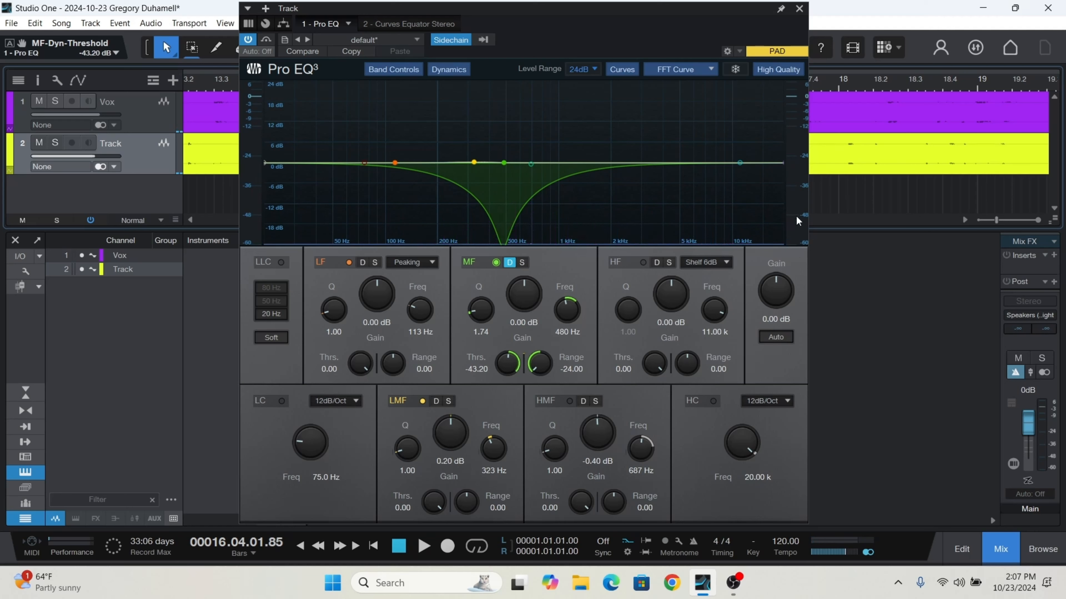
pyautogui.moveTo(798, 222)
# Close the Pro EQ window and remove Pro EQ from the Track channel's inserts
pyautogui.click(799, 10)
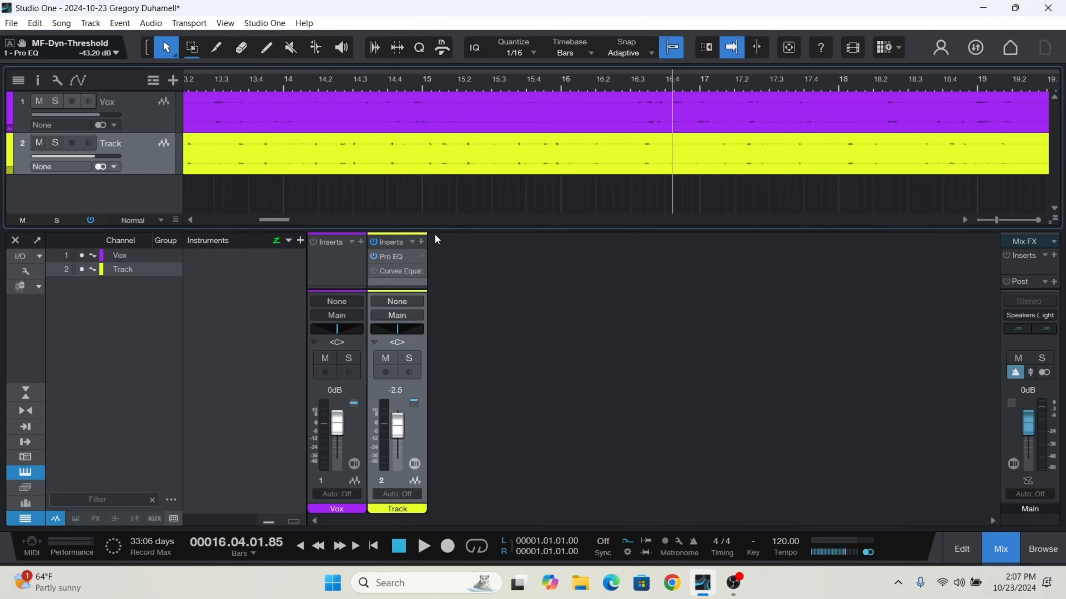
pyautogui.click(374, 255)
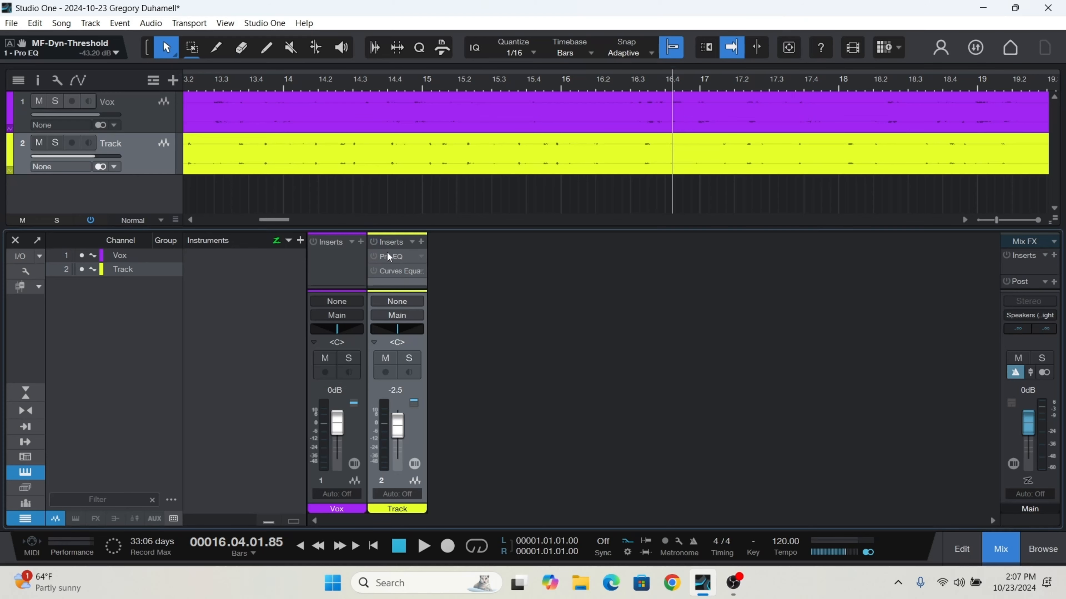
pyautogui.rightClick(387, 254)
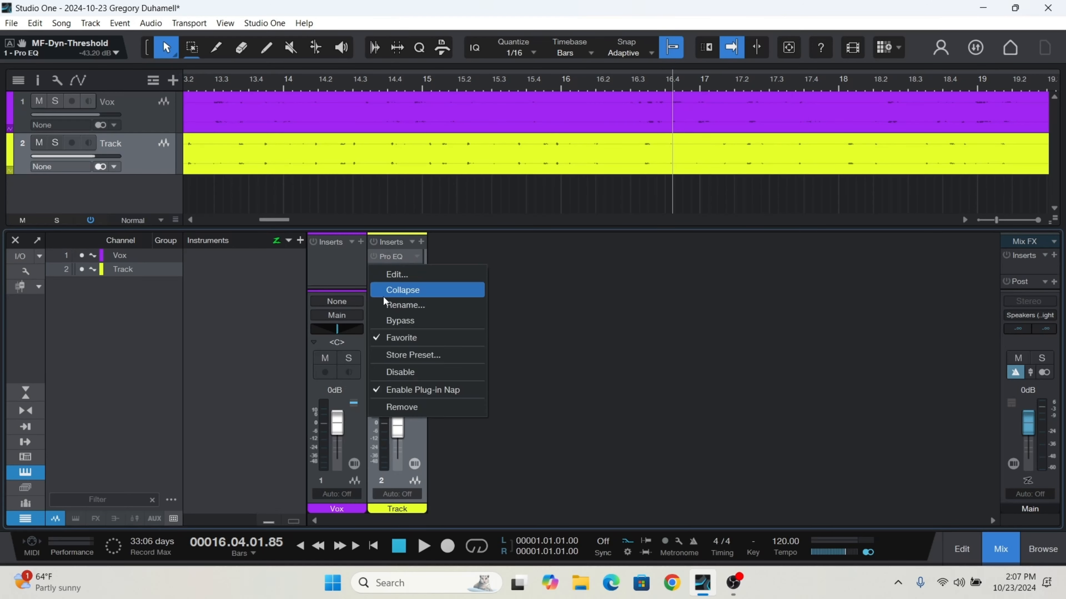
pyautogui.click(406, 408)
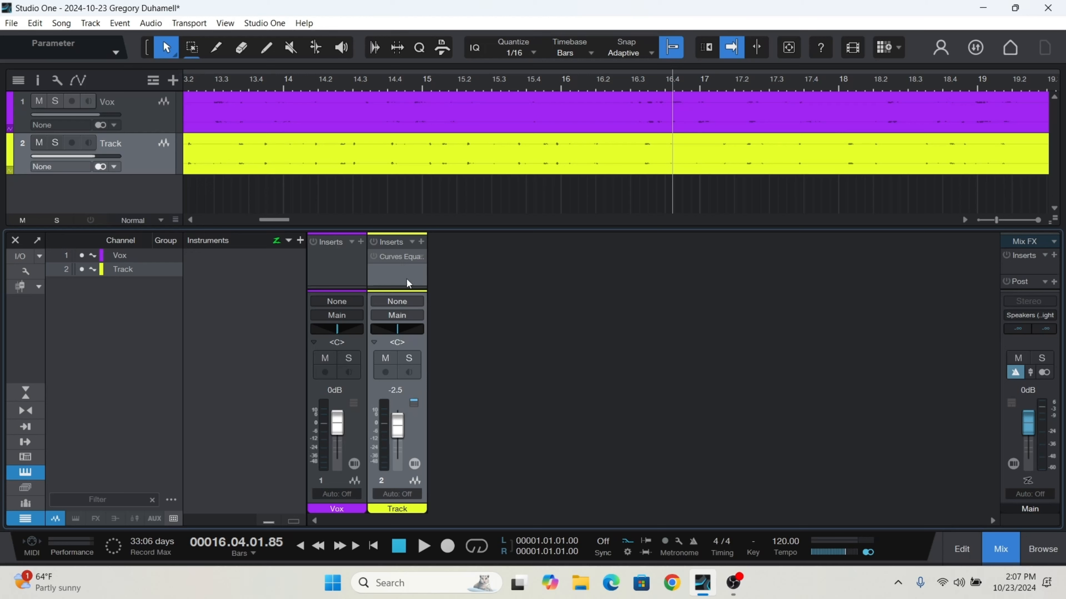
# Activate the Curves Equator insert on the Track channel and open it with the playhead at the song start
pyautogui.click(374, 257)
pyautogui.click(407, 553)
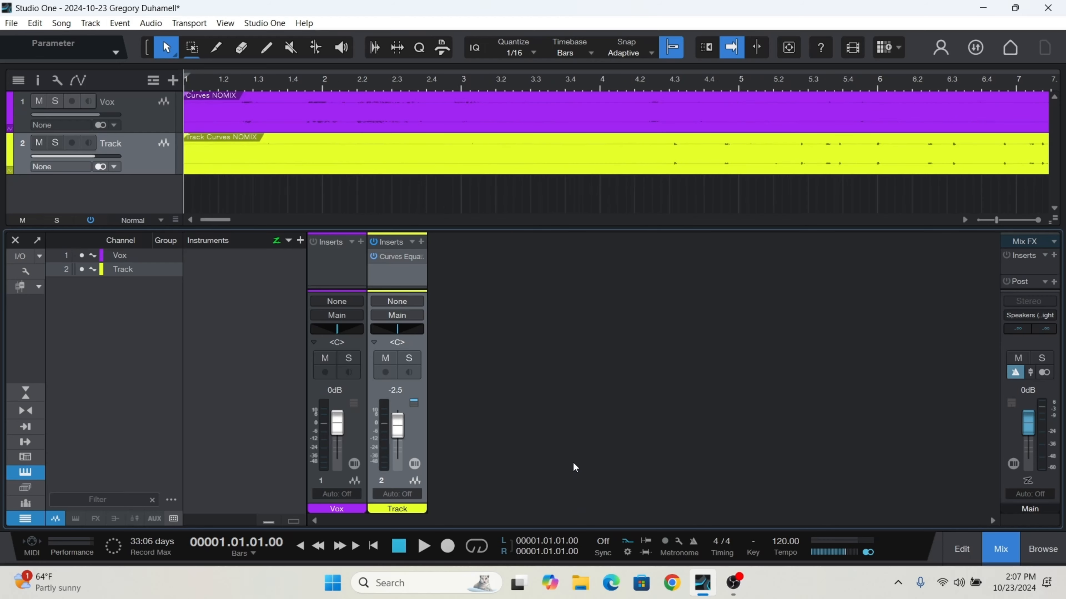
pyautogui.click(398, 256)
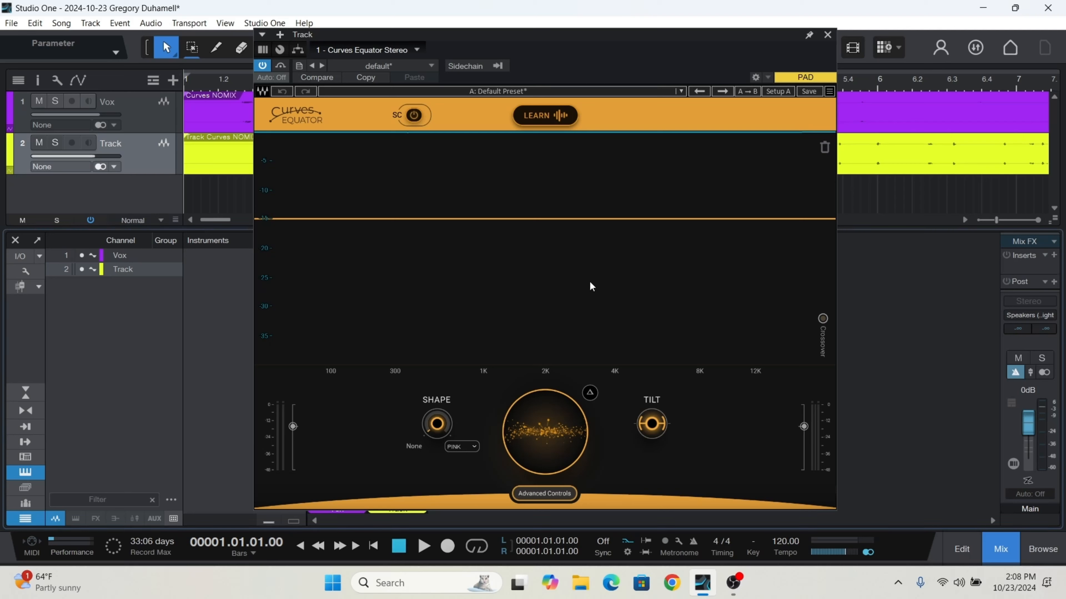
# Have Curves Equator learn the playing Track's curve, apply it, and lower the main knob to 1.4 with playback stopped
pyautogui.click(423, 549)
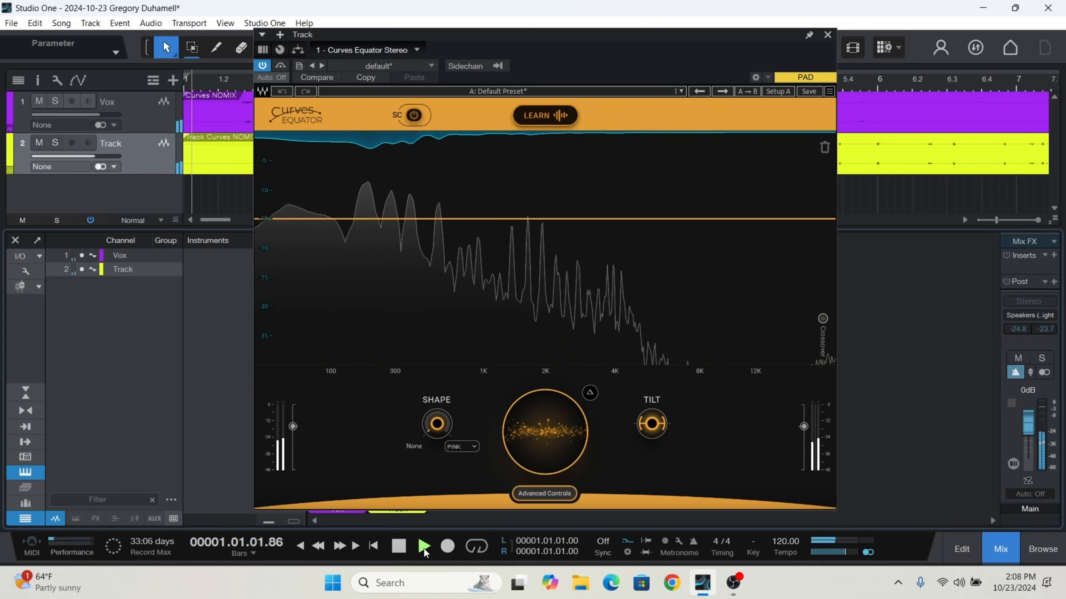
pyautogui.click(541, 120)
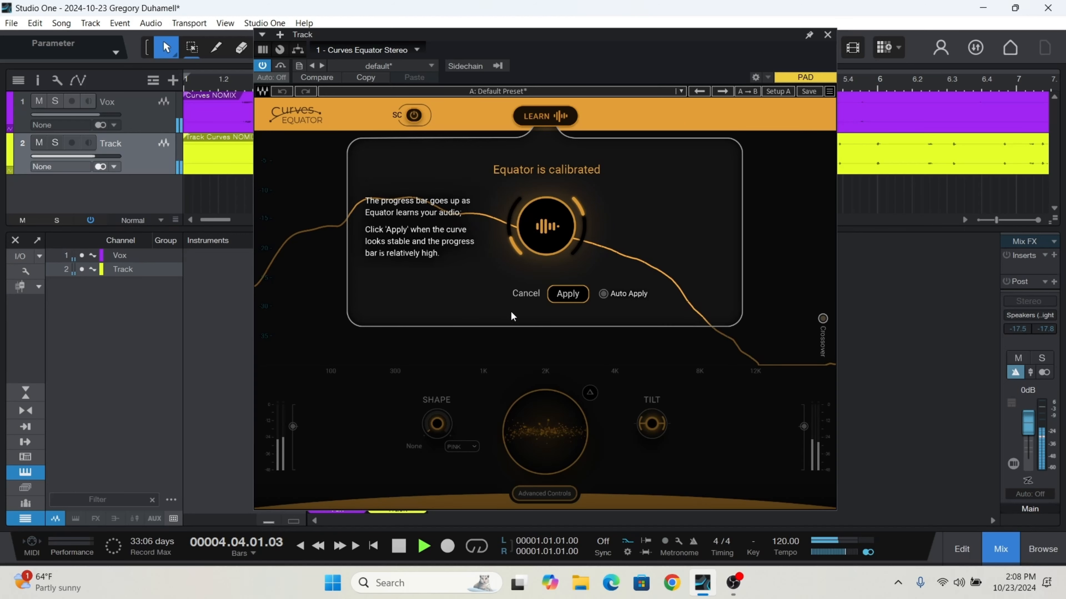
pyautogui.click(563, 300)
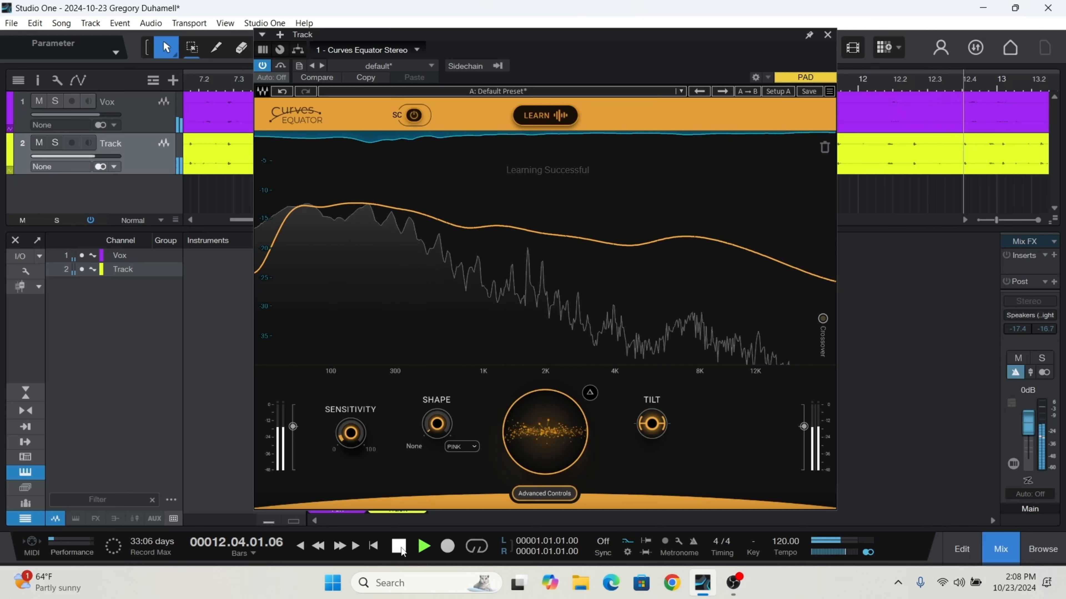
pyautogui.click(402, 552)
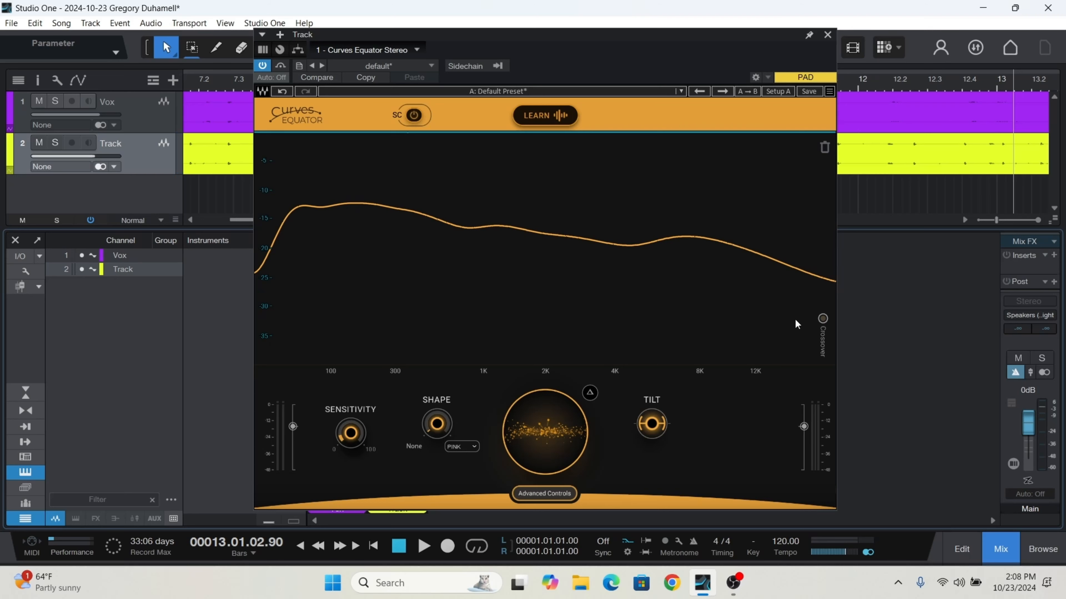
pyautogui.moveTo(537, 437)
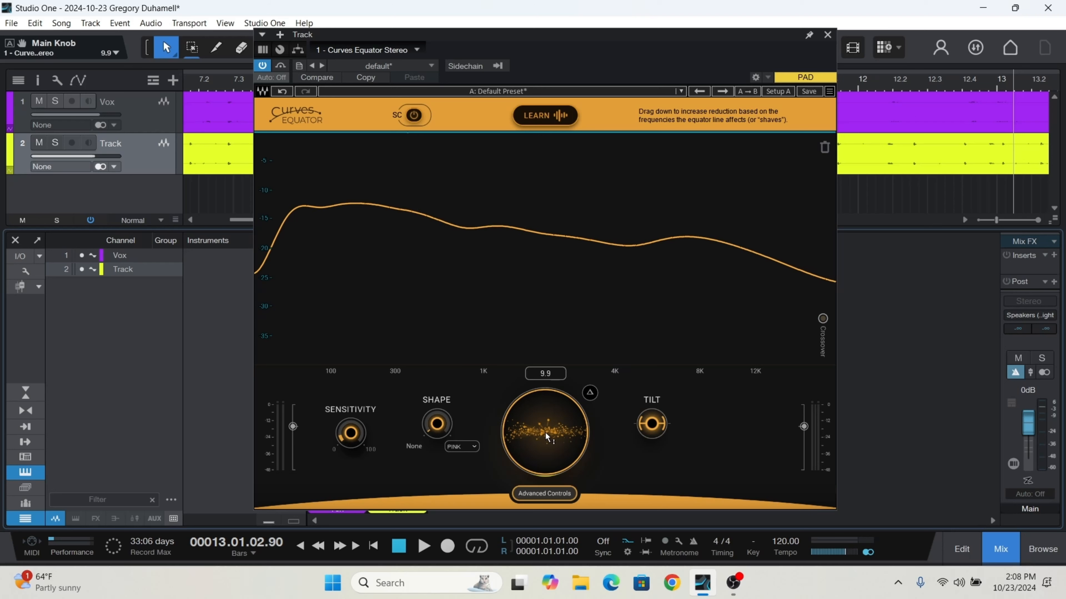
pyautogui.moveTo(545, 432)
pyautogui.mouseDown()
pyautogui.moveTo(545, 457)
pyautogui.moveTo(545, 434)
pyautogui.mouseUp()
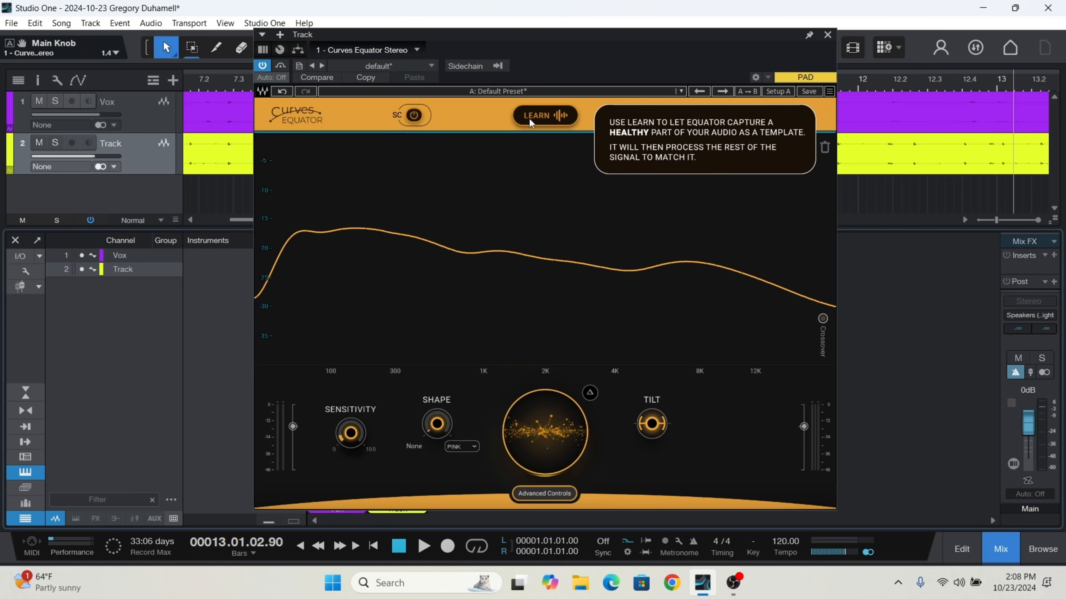
# Turn on sidechain mode in Curves Equator with the threshold Rider set to Off
pyautogui.click(409, 115)
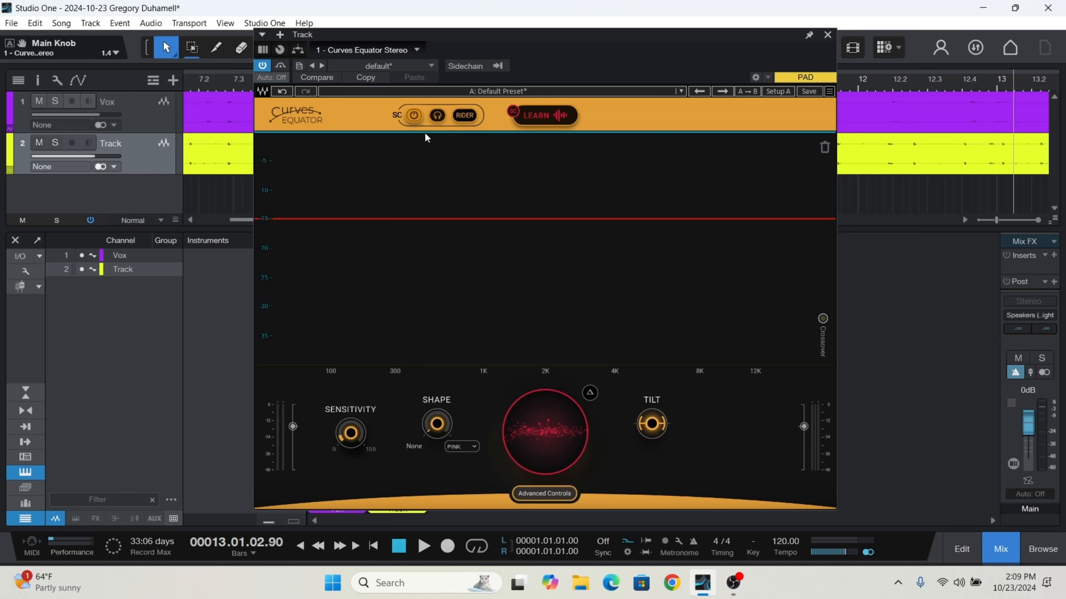
pyautogui.click(455, 119)
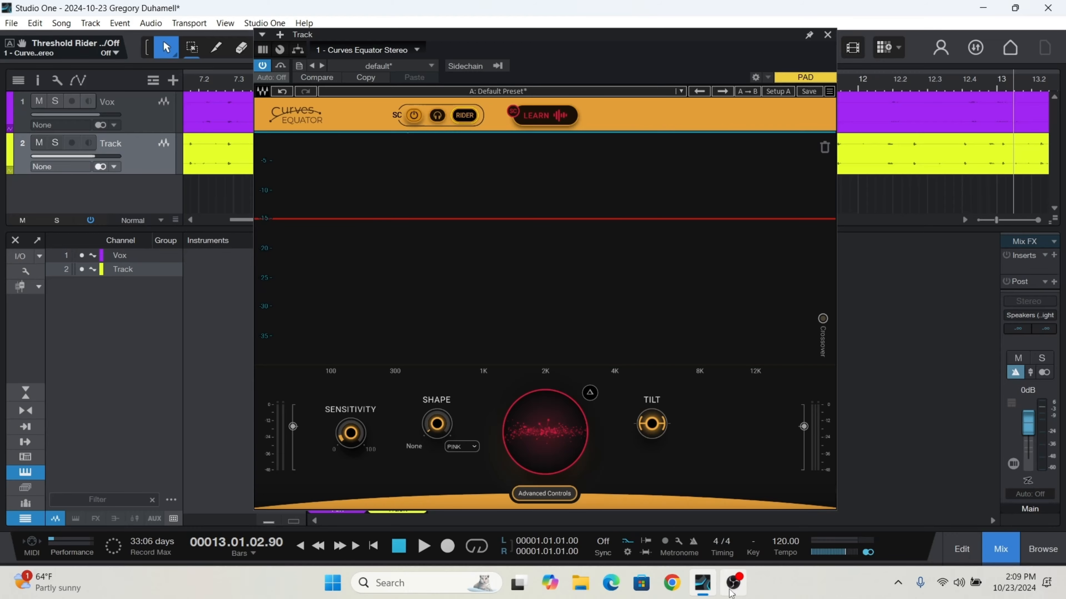
pyautogui.click(731, 592)
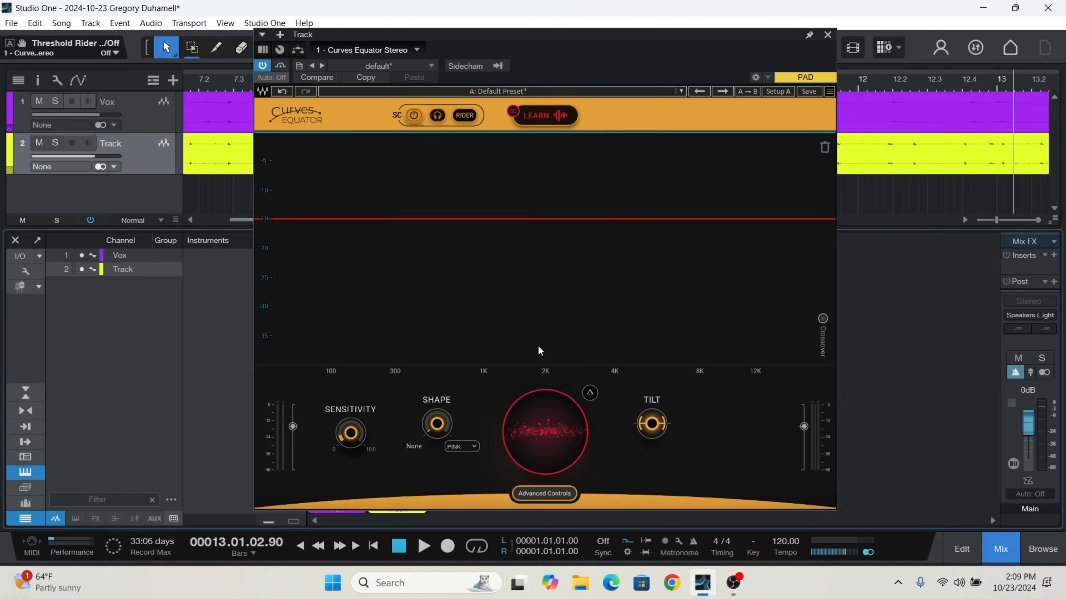
# Enable the Curves Equator sidechain input and feed it with a send from the Vox channel
pyautogui.click(466, 66)
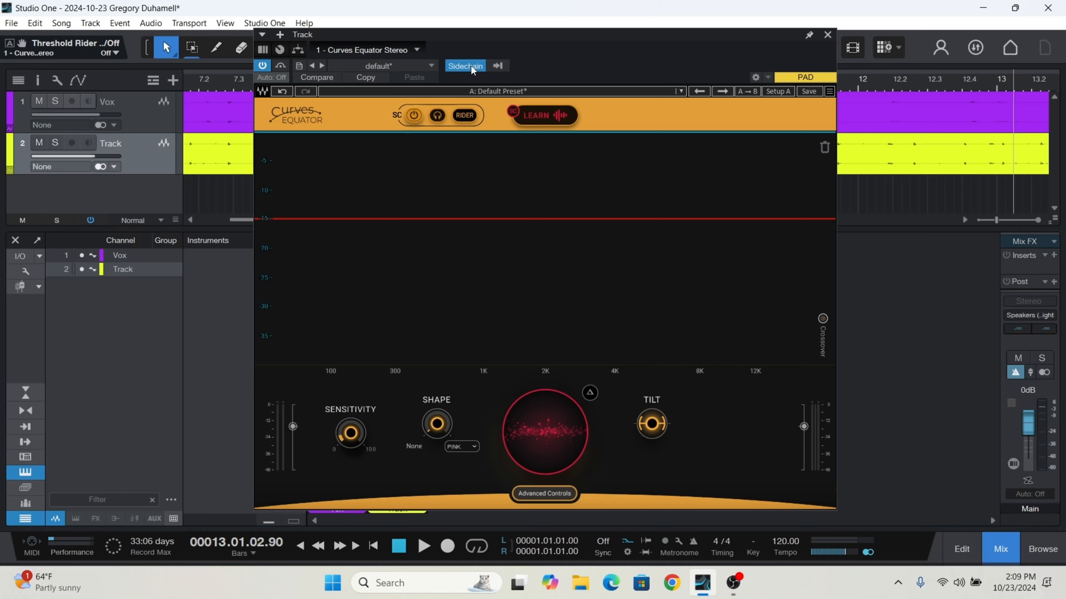
pyautogui.click(496, 66)
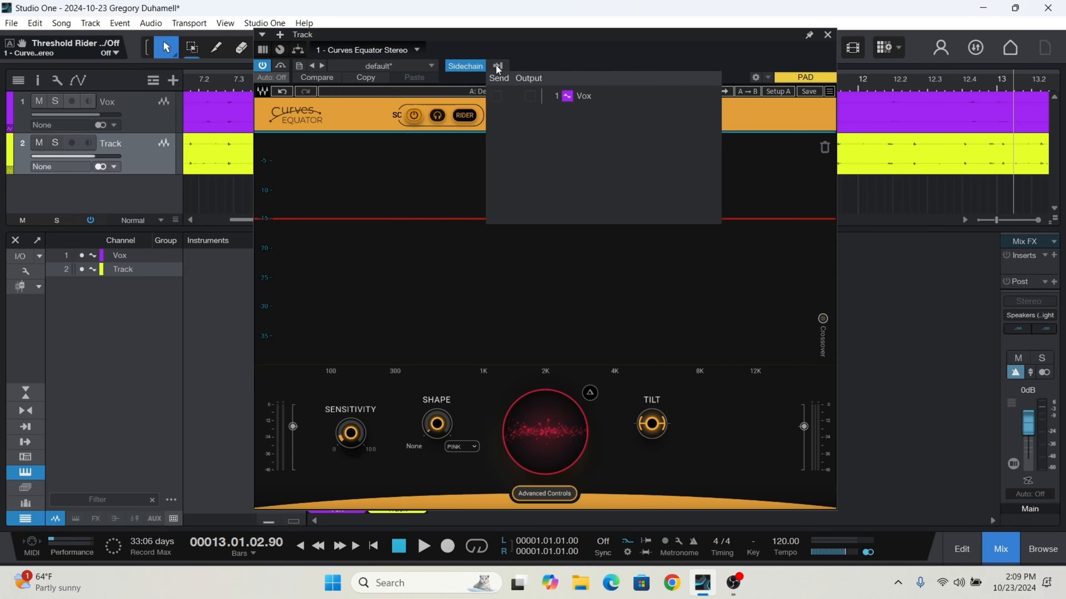
pyautogui.click(500, 98)
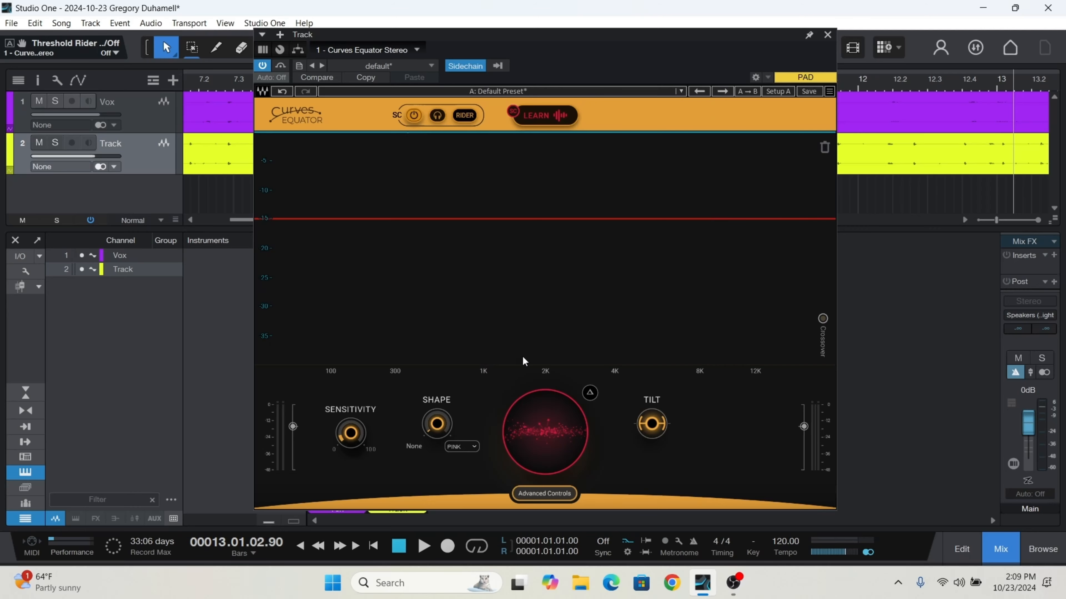
# Have Curves Equator learn the sidechained vocal's curve during playback, apply it, and stop playback
pyautogui.click(556, 120)
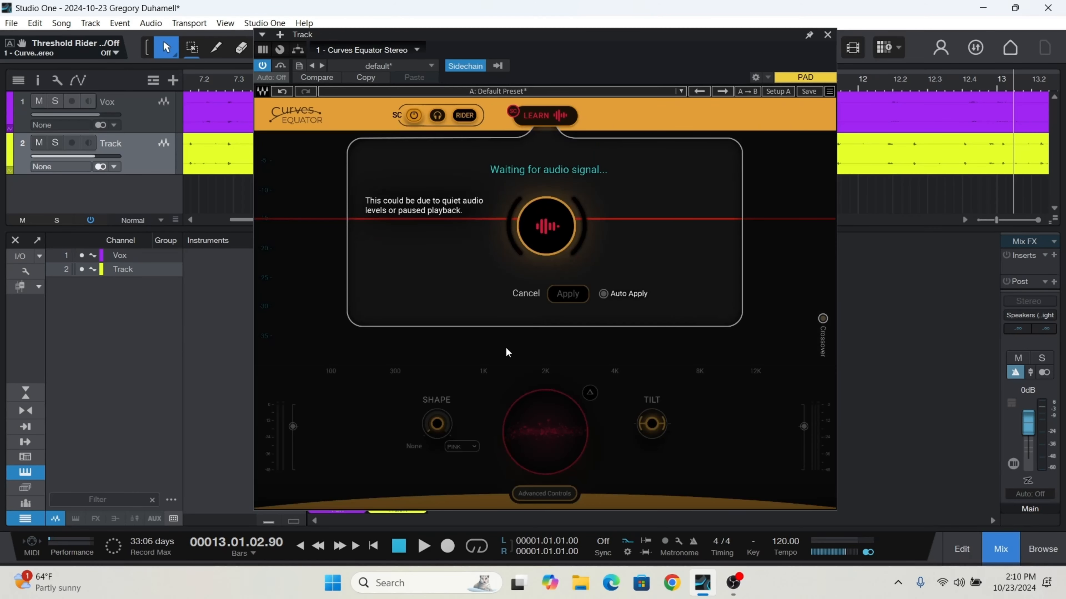
pyautogui.click(428, 545)
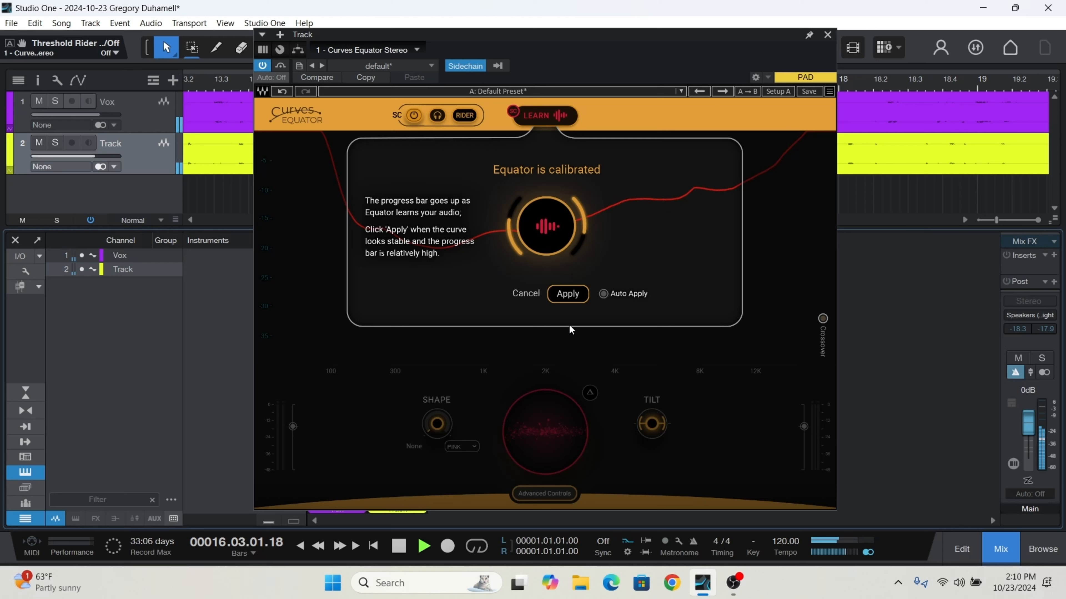
pyautogui.click(563, 299)
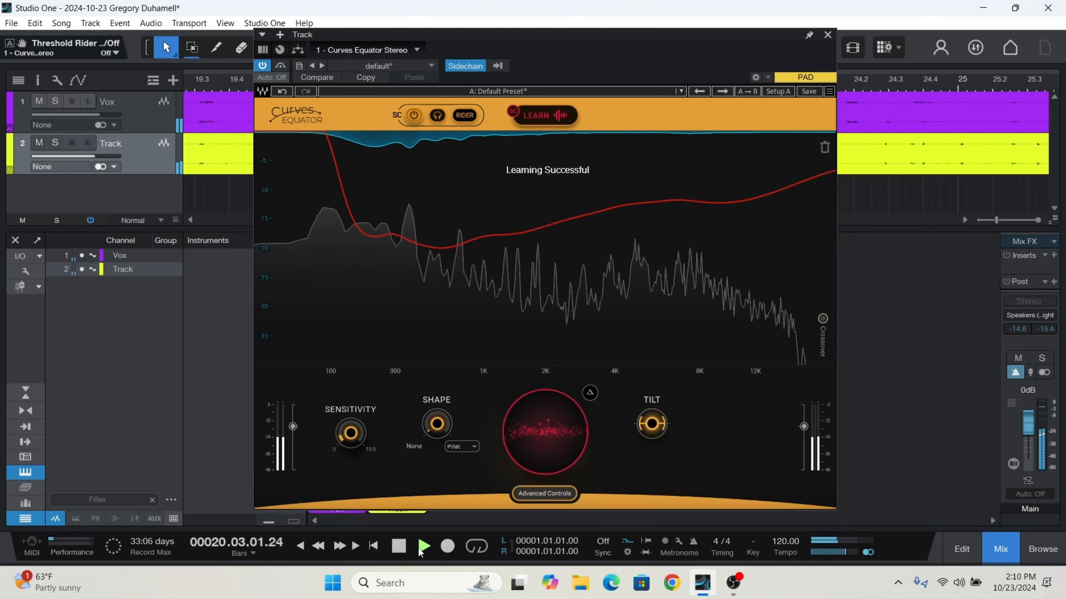
pyautogui.click(398, 546)
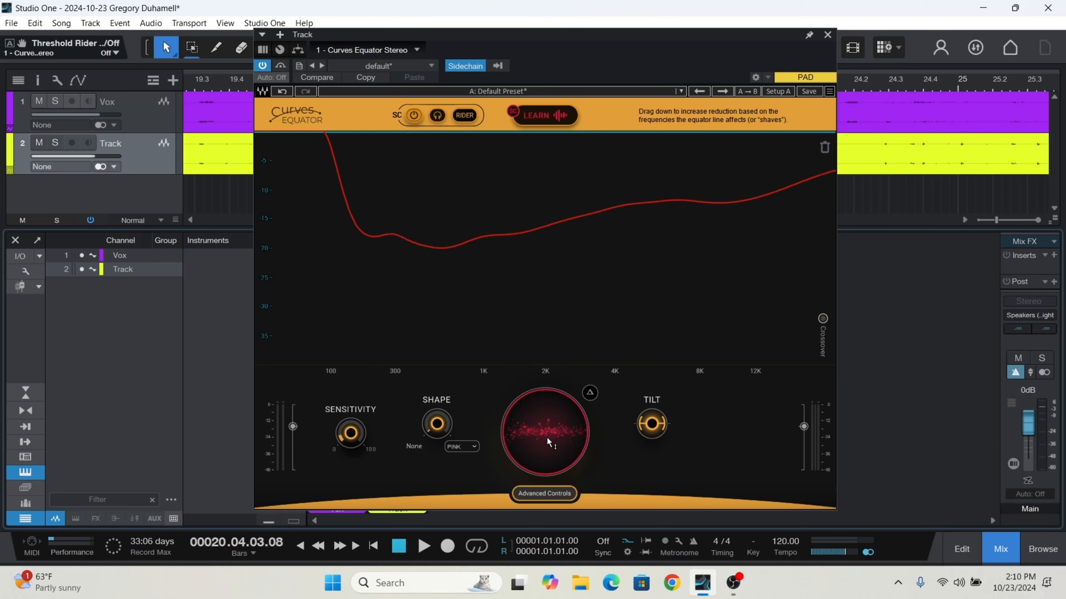
# Sweep the Curves Equator main knob down to -27.3 and back up, ending at 2.1
pyautogui.moveTo(549, 430)
pyautogui.scroll(-5, 546, 432)
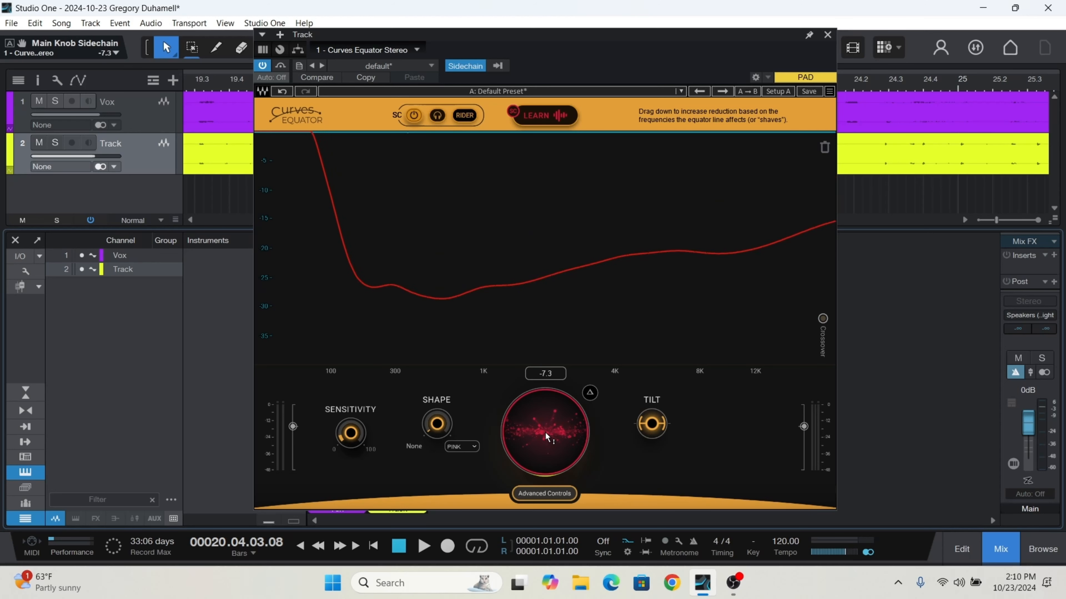
pyautogui.scroll(-8, 545, 432)
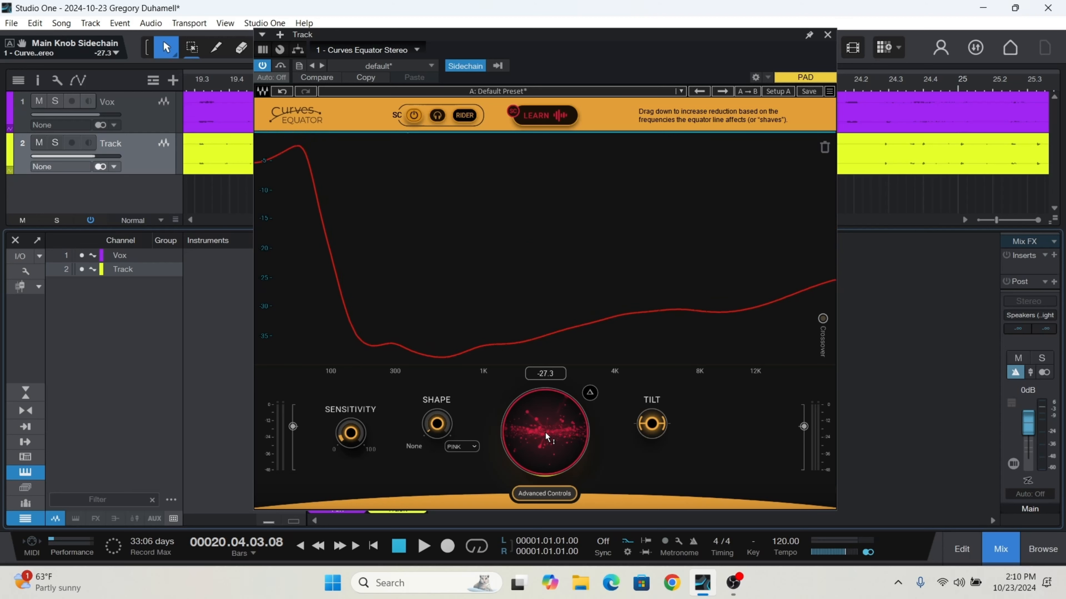
pyautogui.scroll(15, 545, 432)
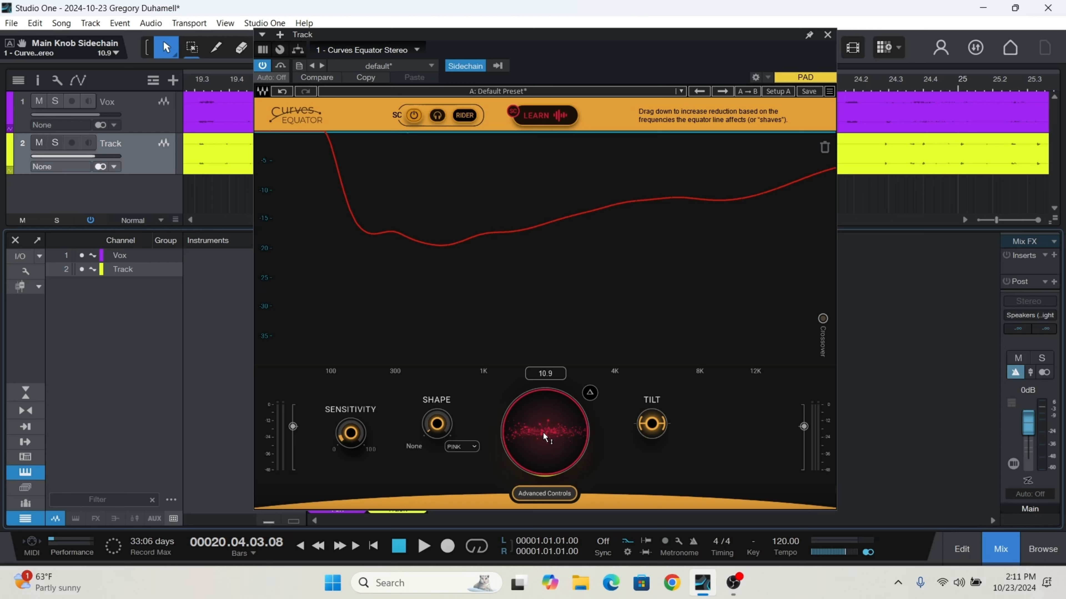
pyautogui.scroll(-6, 544, 432)
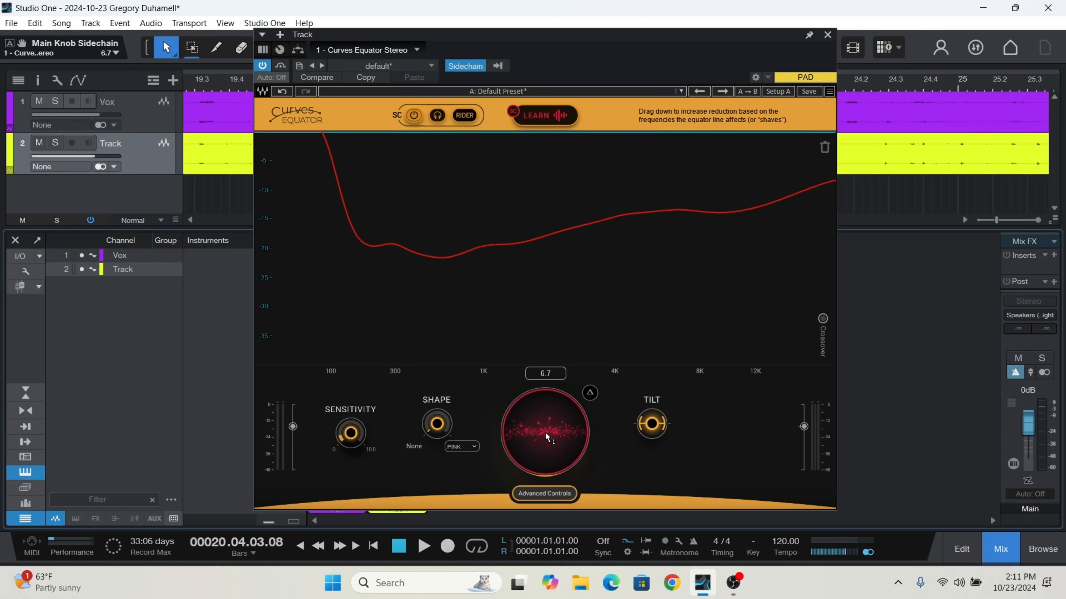
pyautogui.scroll(-2, 545, 432)
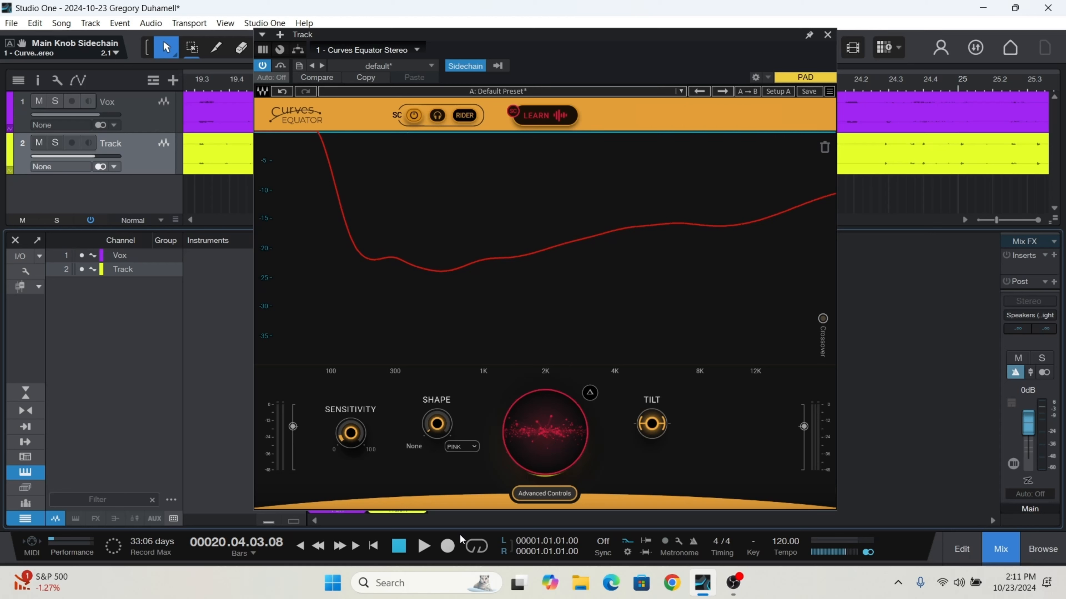
# Play from the song start, lower the main knob to -3.2, compare with the plugin bypassed, and stop playback
pyautogui.click(400, 547)
pyautogui.click(423, 546)
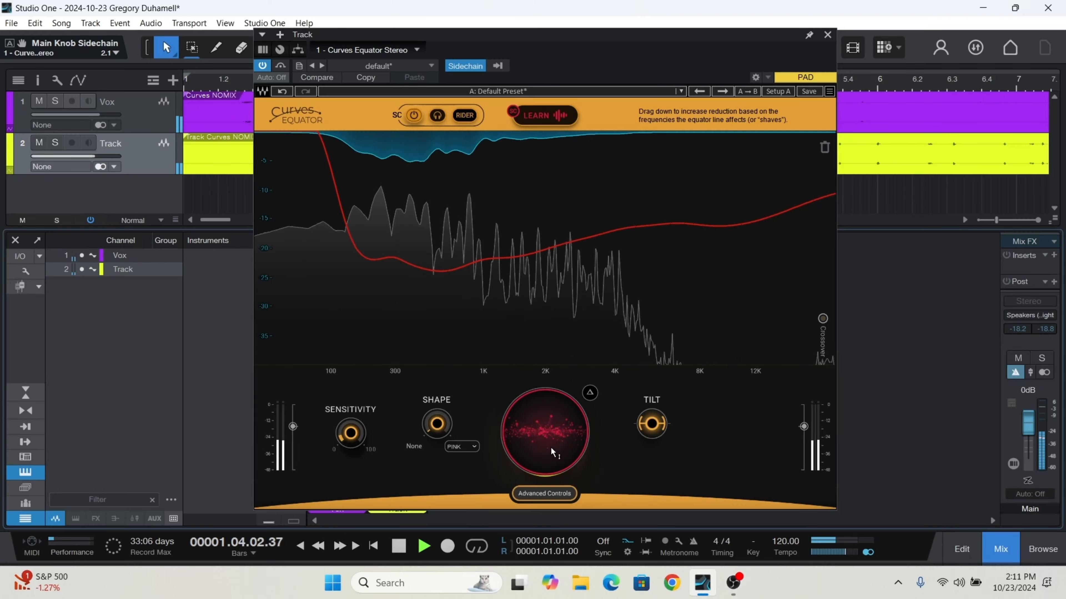
pyautogui.moveTo(551, 447); pyautogui.dragTo(545, 433)
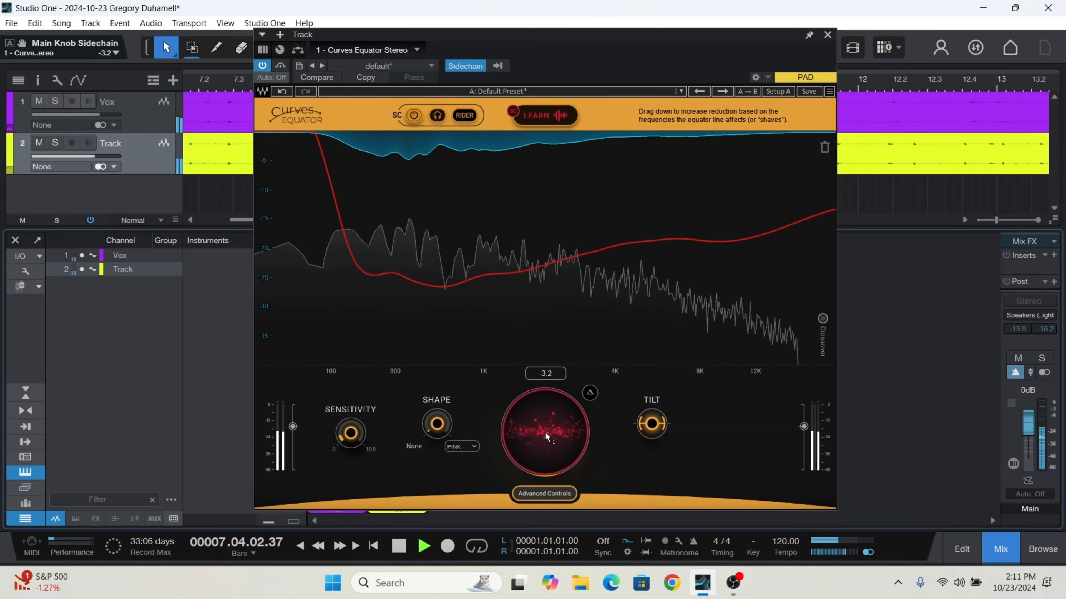
pyautogui.click(262, 65)
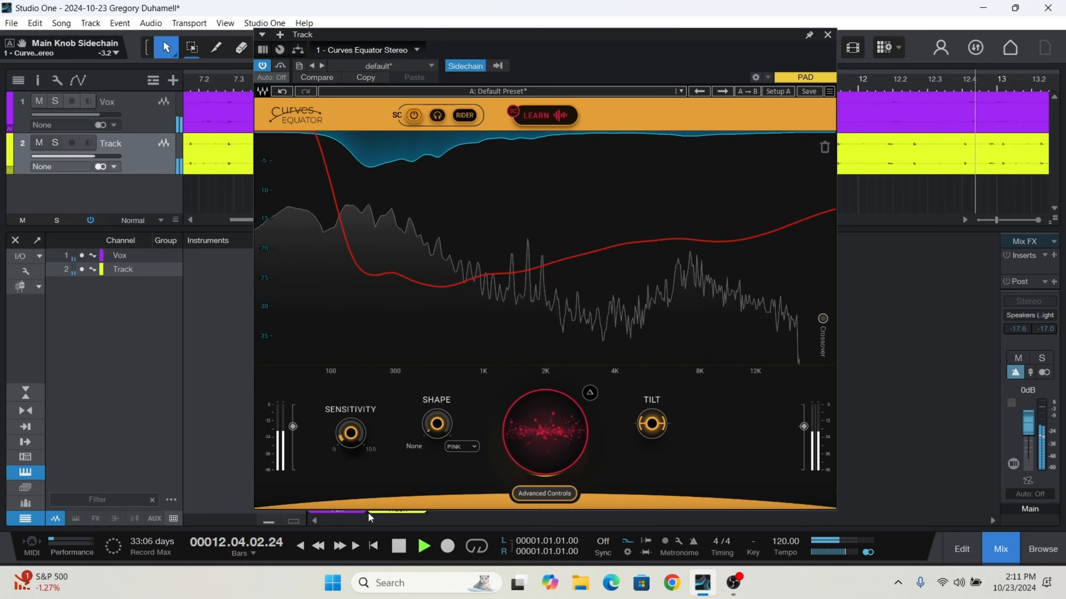
pyautogui.click(400, 548)
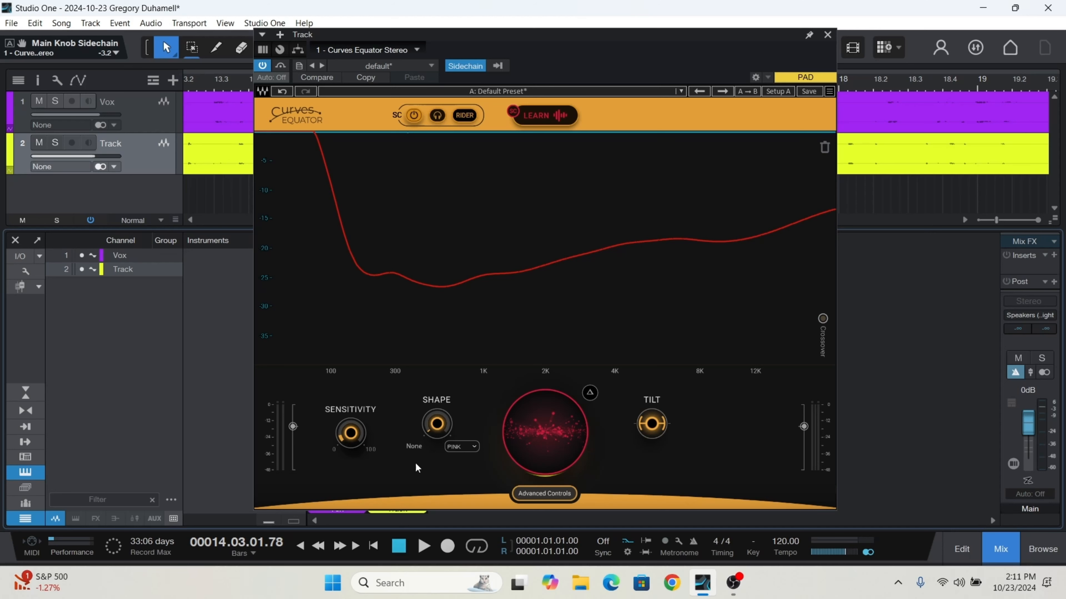
# Close the Curves Equator window, deactivate its insert on the Track channel, and play from the song start
pyautogui.click(827, 35)
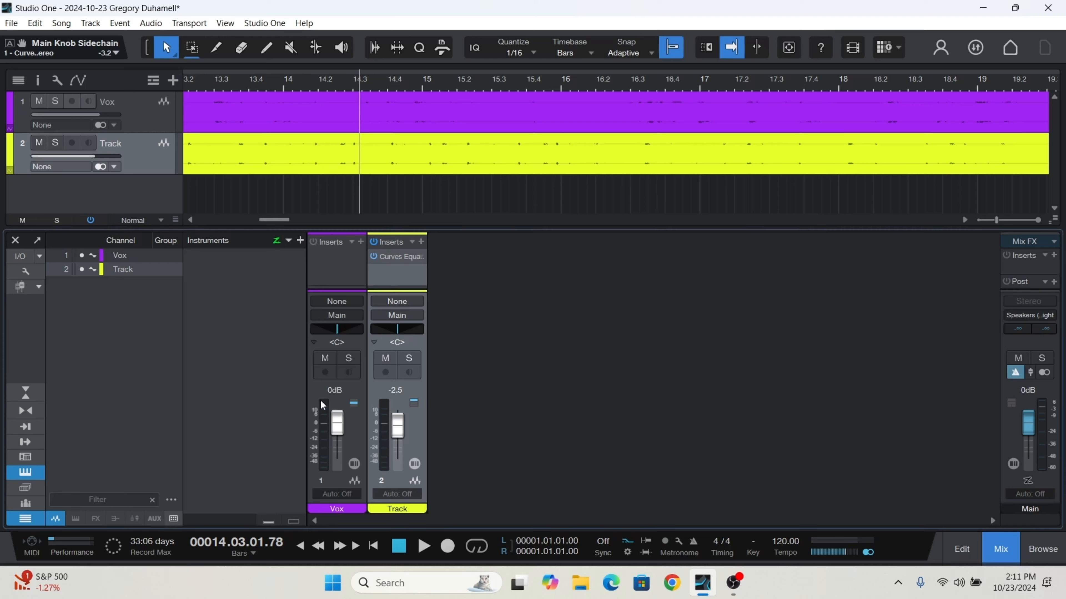
pyautogui.click(374, 255)
pyautogui.click(400, 546)
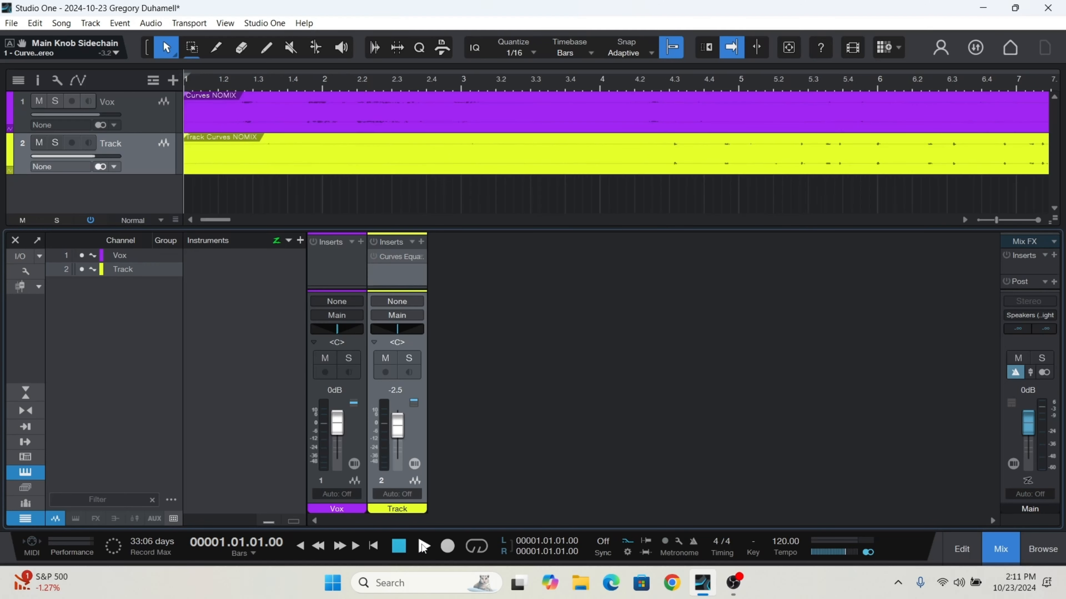
pyautogui.click(423, 545)
# Raise the Vox fader to +4.8 and the Track fader to +2.5 during playback
pyautogui.moveTo(398, 428); pyautogui.dragTo(396, 422)
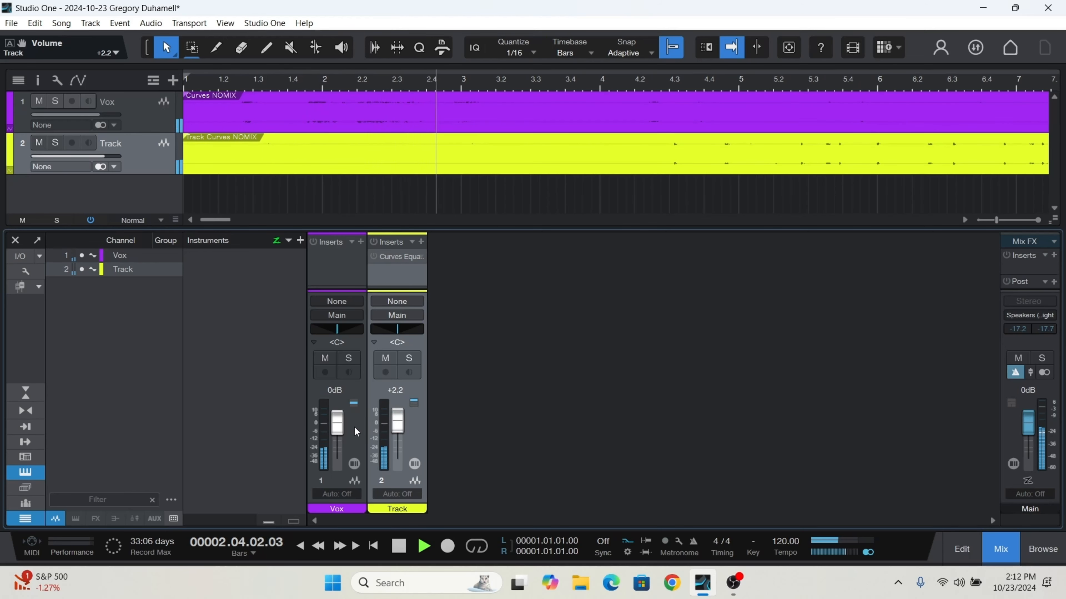
pyautogui.moveTo(341, 429); pyautogui.dragTo(400, 426)
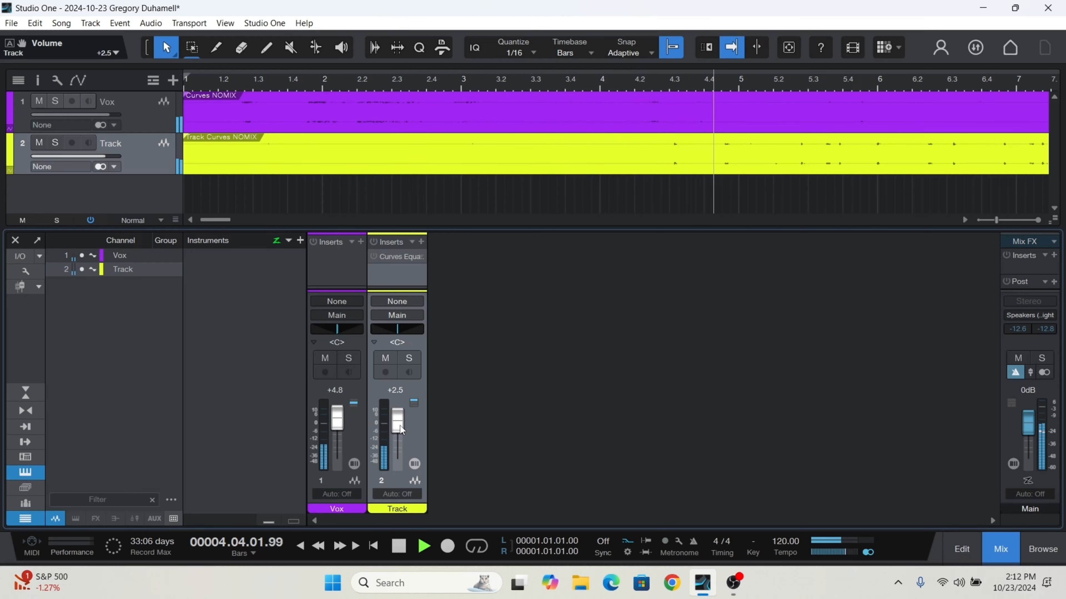